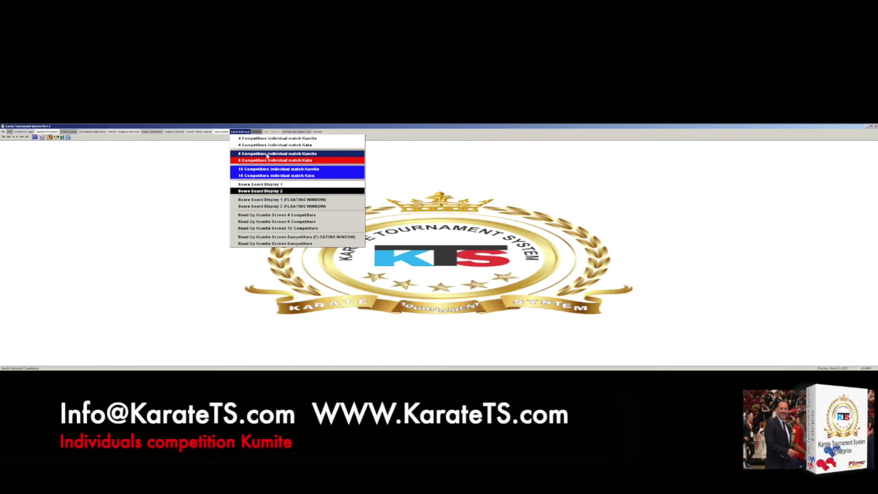
Add a new record to the 8-competitor individual Kumite matches and choose its tatami mat number
click(265, 155)
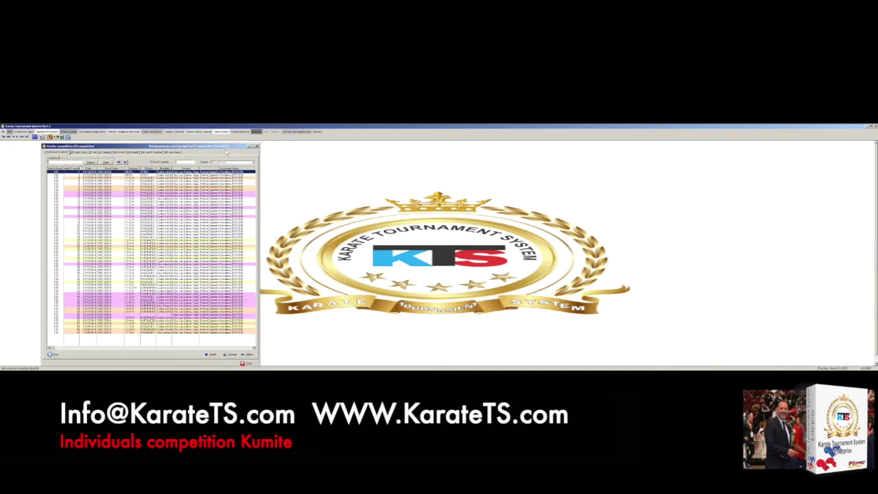
drag(248, 146, 255, 144)
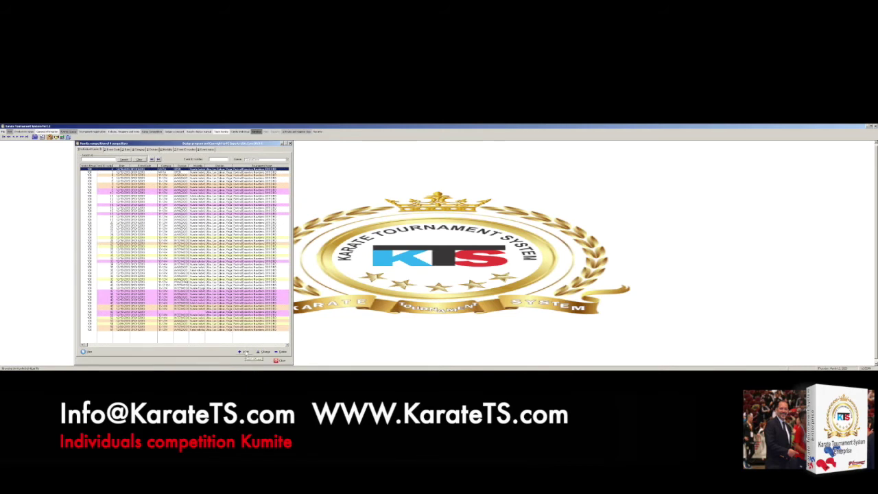
click(245, 352)
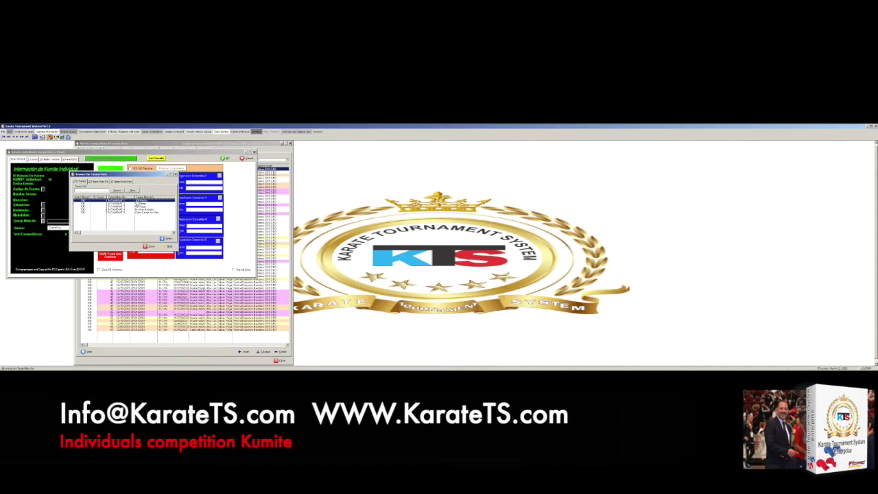
double_click(128, 204)
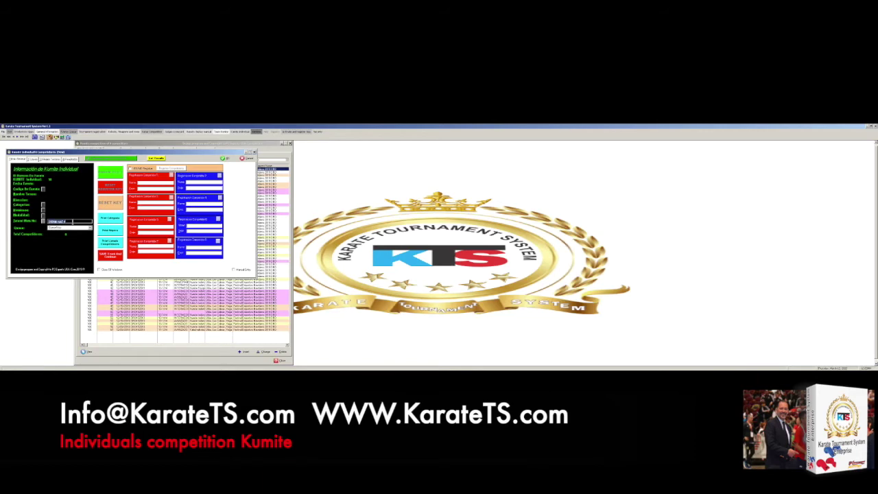
Choose the tournament event for the new Kumite match by its event code
click(42, 190)
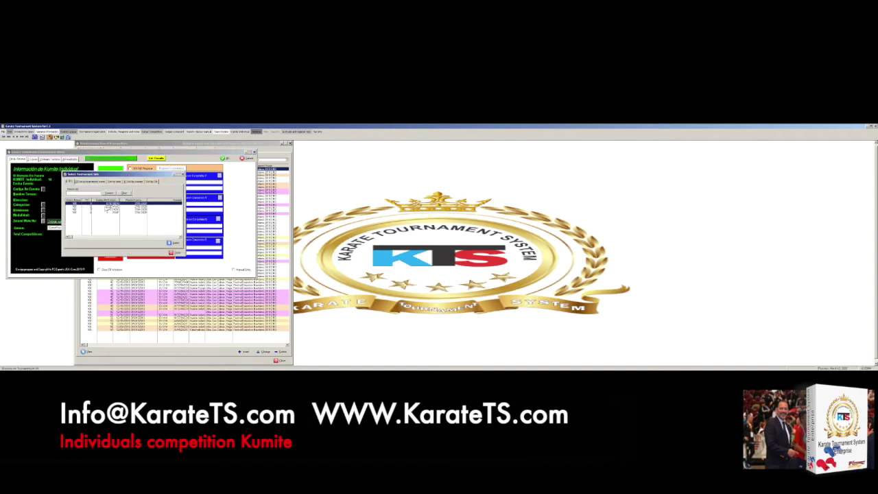
click(110, 209)
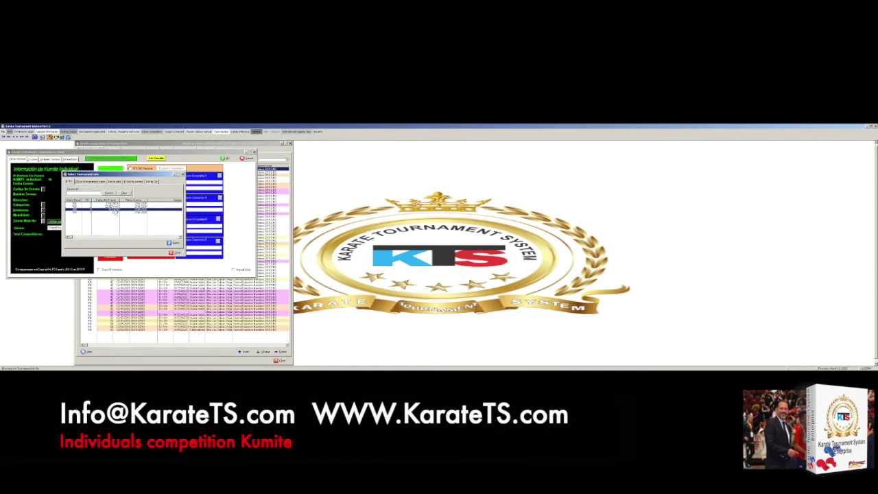
double_click(115, 212)
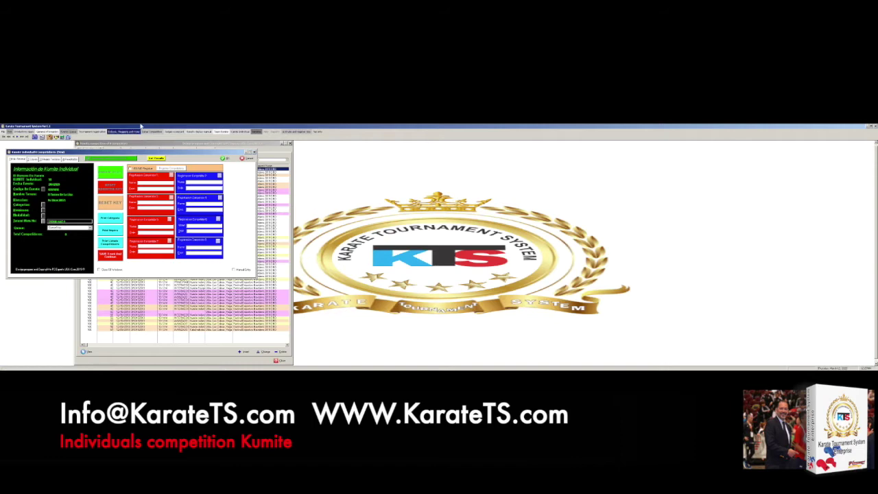
Choose the age category and the AVANZADO division for the Kumite match
click(43, 205)
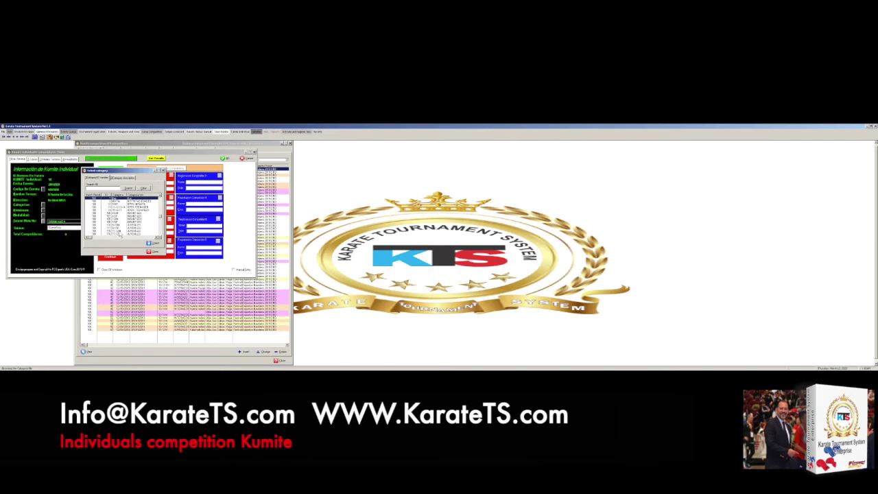
double_click(119, 232)
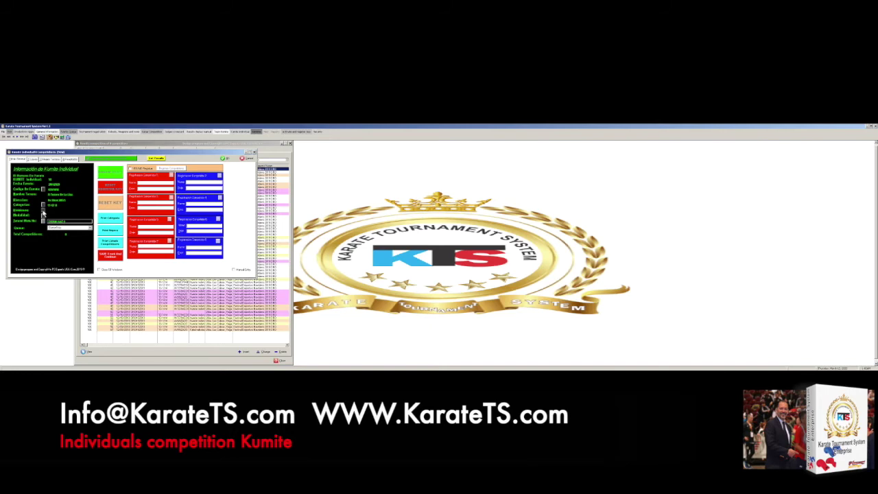
click(42, 209)
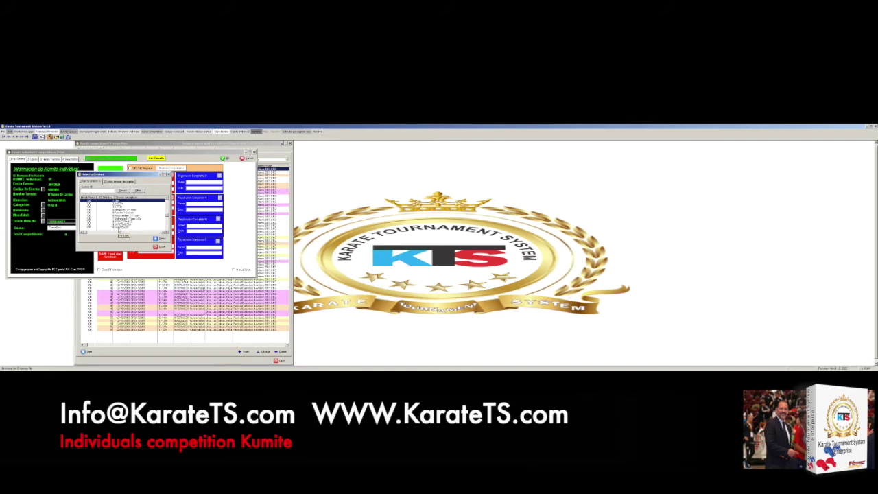
click(119, 228)
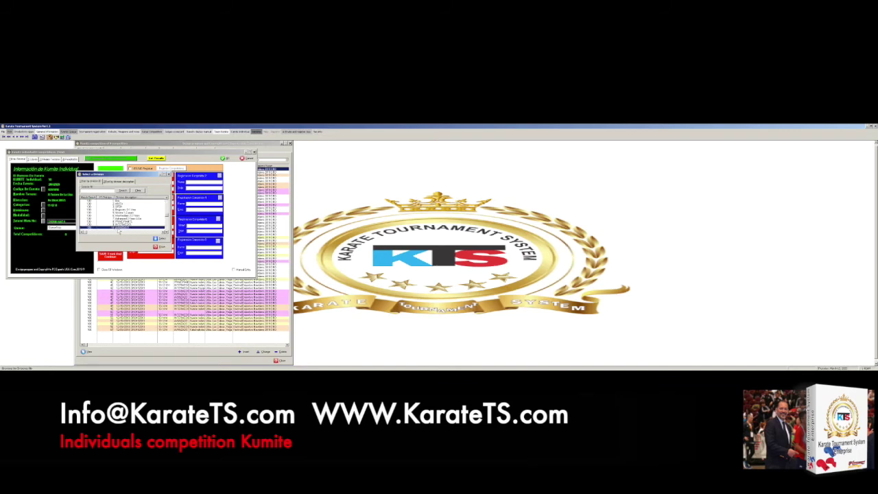
double_click(119, 228)
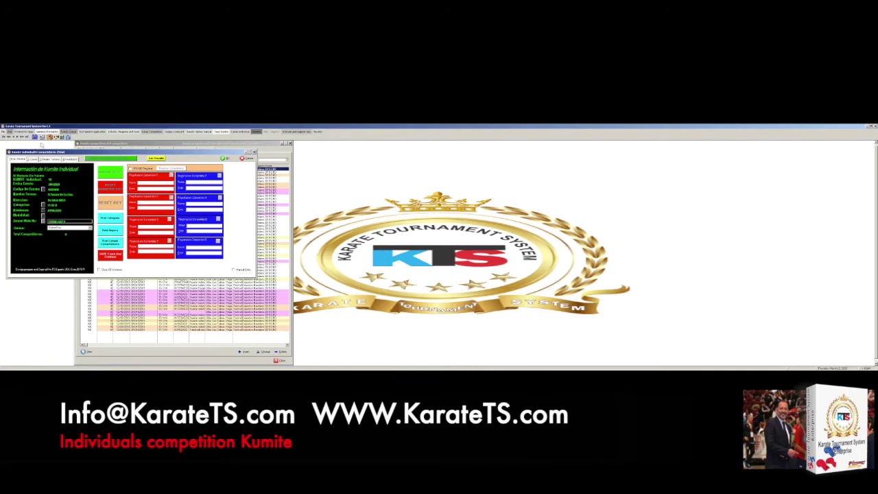
Examine the registered competitors list with its categories and divisions, enlarging the view of its controls, and close it
click(42, 131)
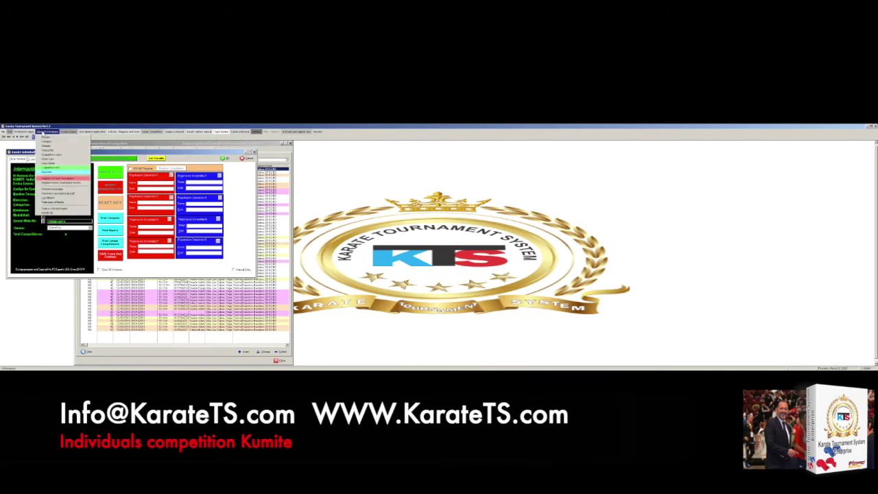
click(53, 167)
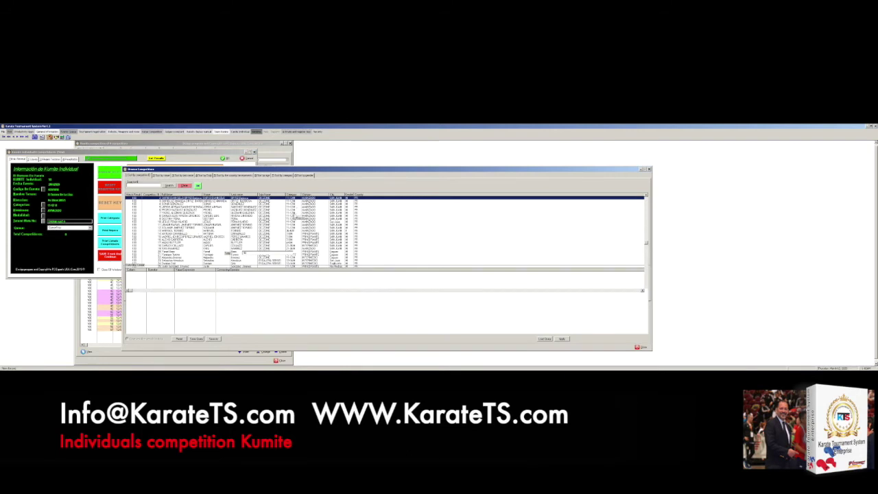
click(291, 205)
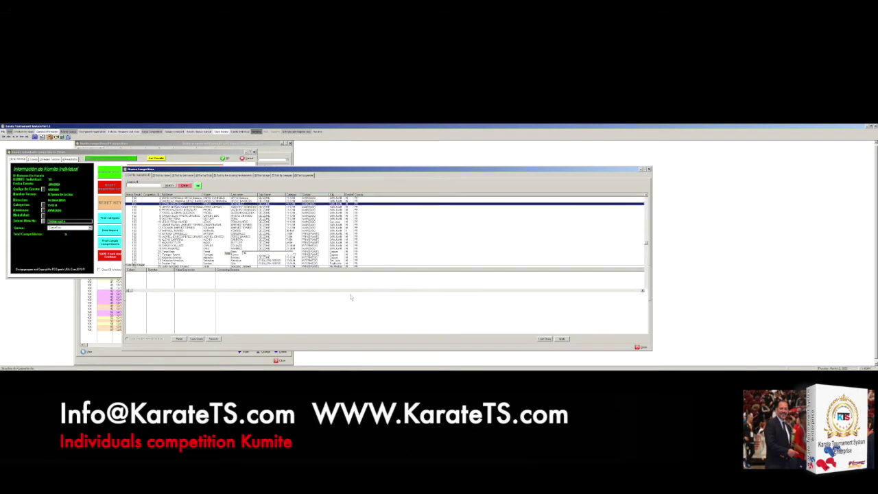
drag(341, 350, 321, 267)
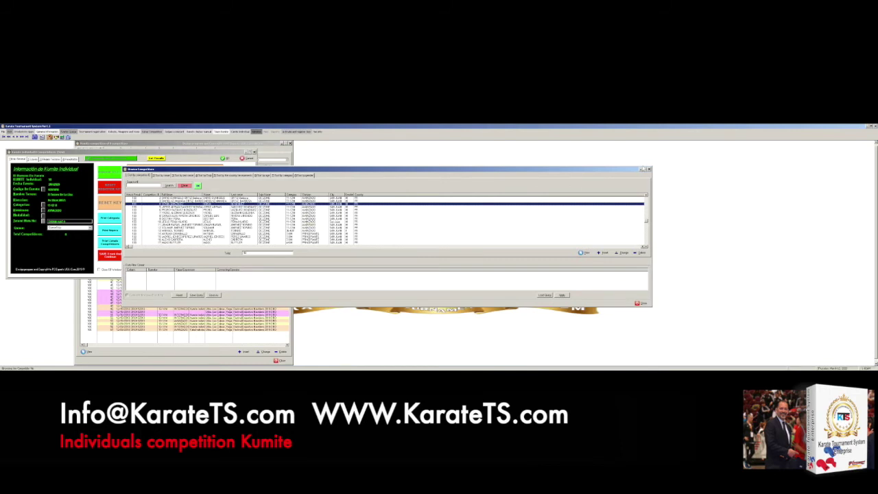
click(649, 169)
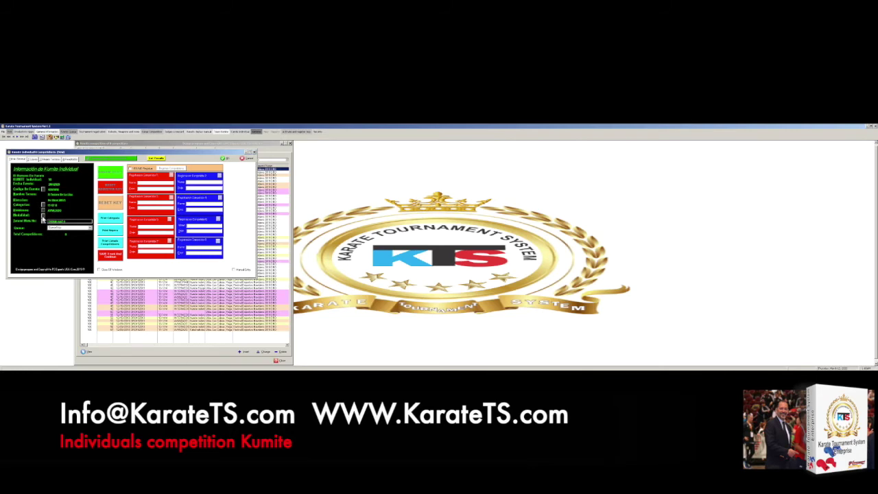
Set the match modality to Kumite Individual and choose the competitors' gender
click(42, 218)
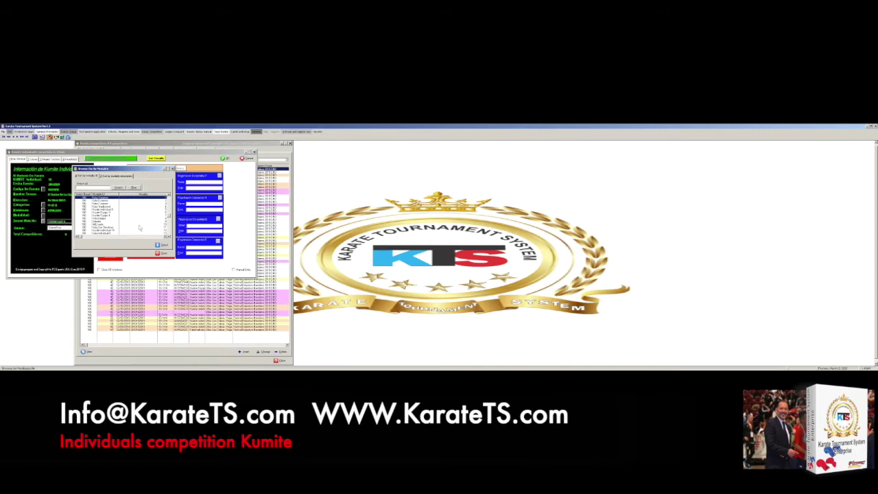
click(100, 209)
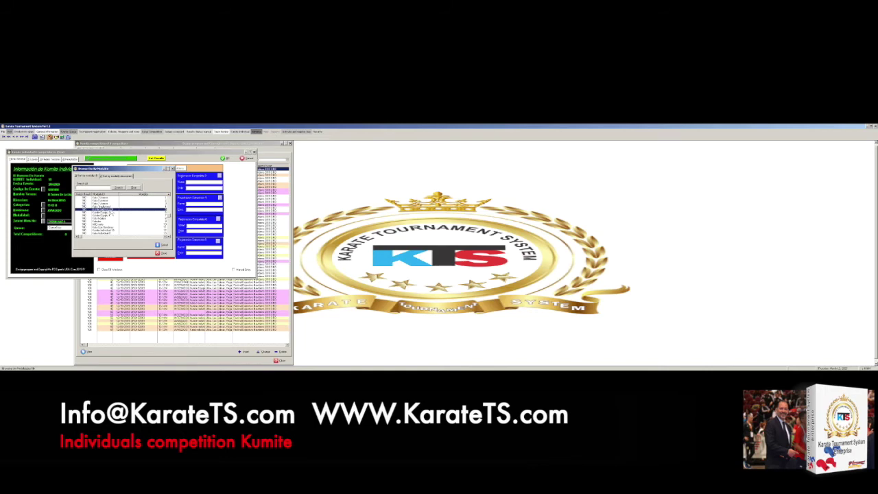
double_click(110, 210)
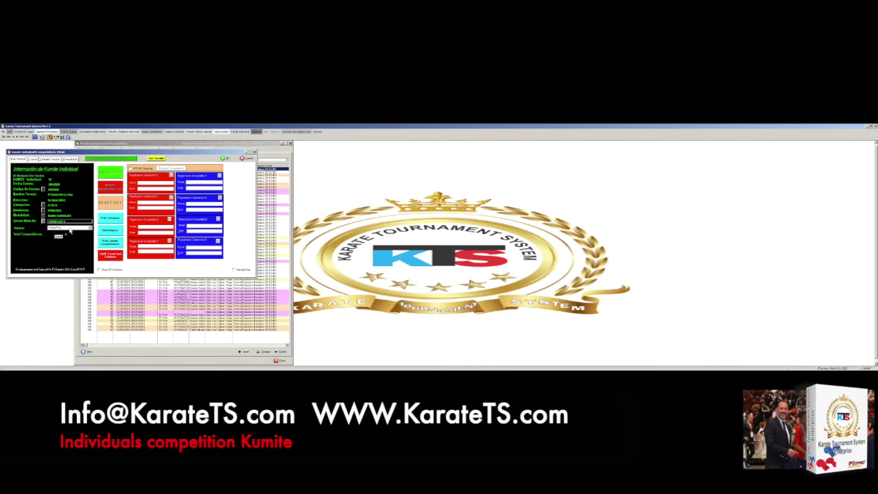
click(89, 229)
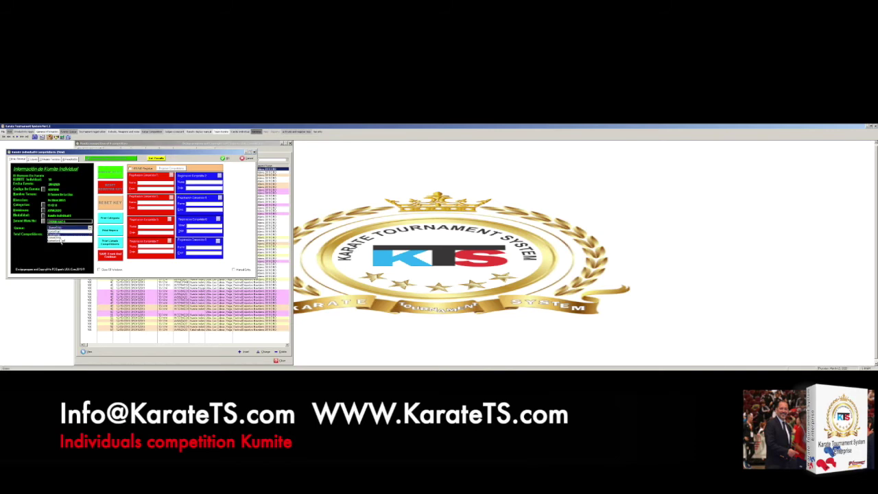
click(60, 239)
click(90, 229)
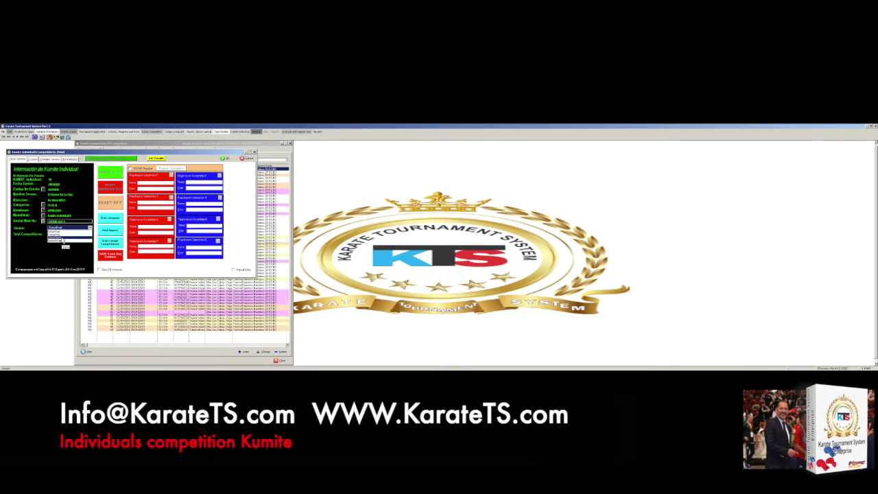
click(61, 237)
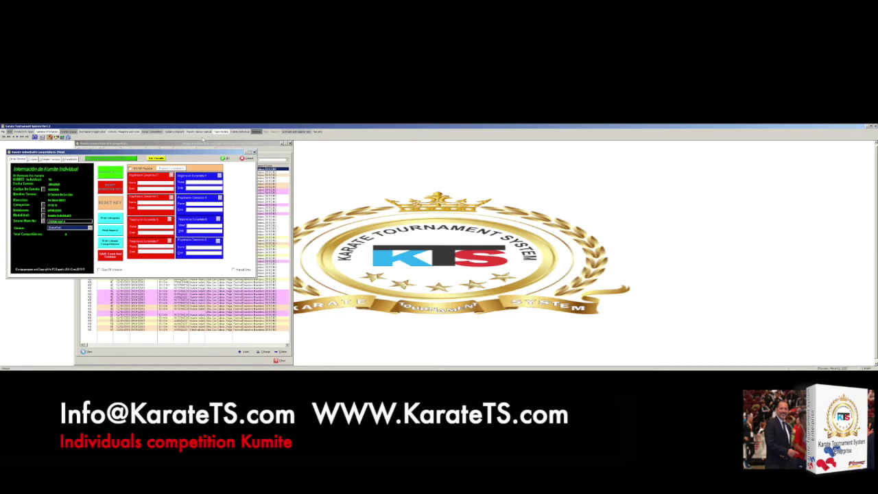
click(68, 131)
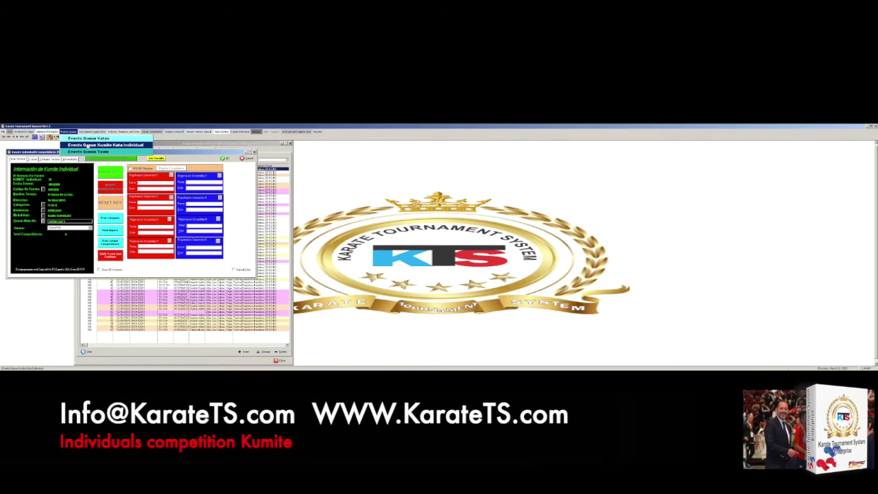
click(76, 245)
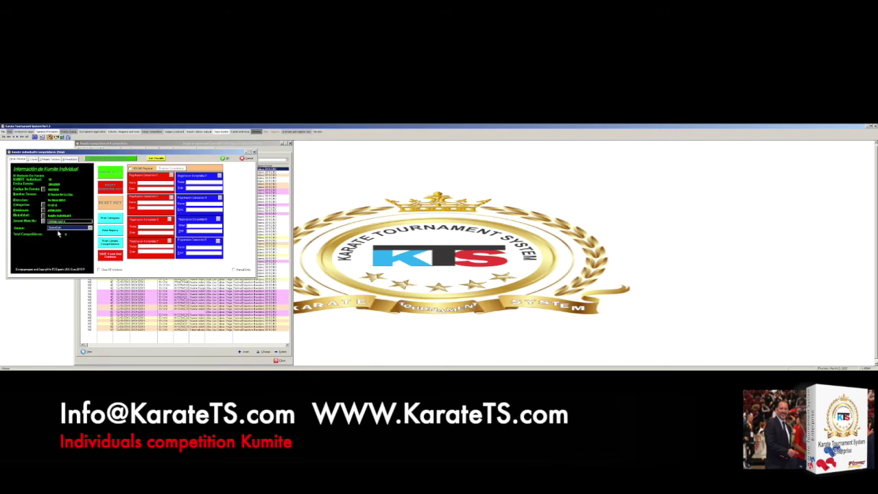
click(63, 228)
click(63, 231)
Enable the register option above the competitor slots and fill all eight slots with Random Select, dismissing the validation notice
click(130, 170)
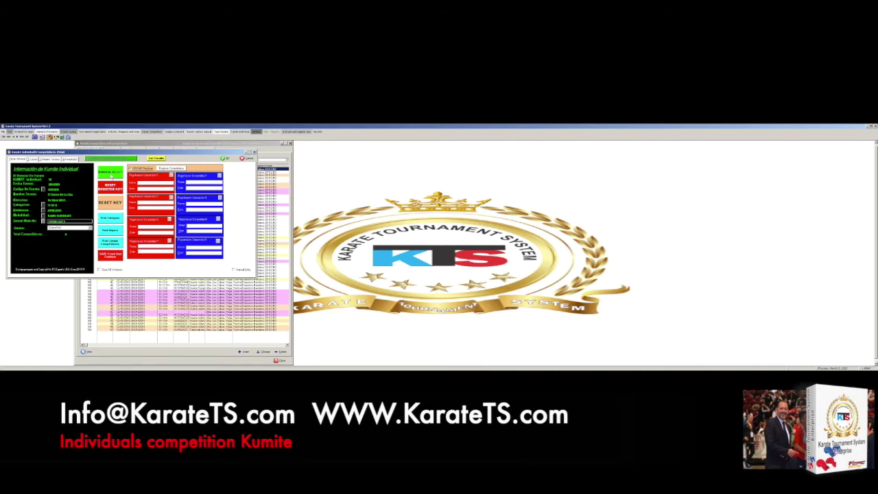
click(111, 173)
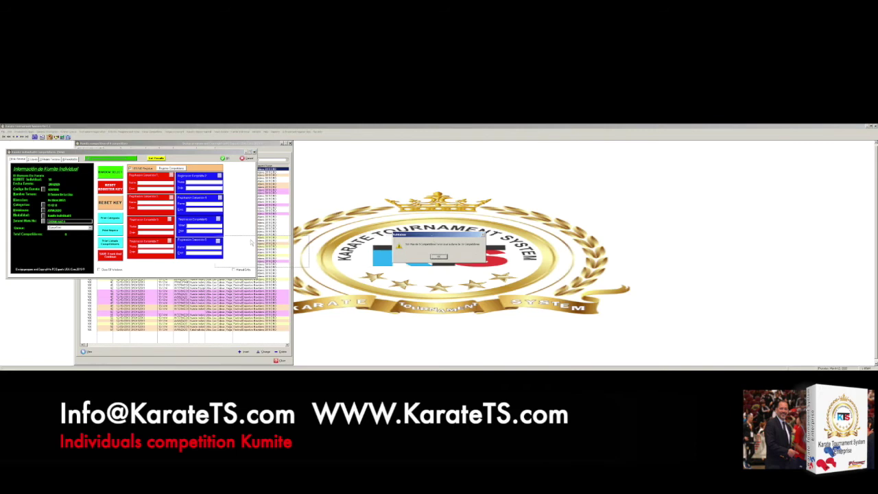
drag(431, 235, 160, 257)
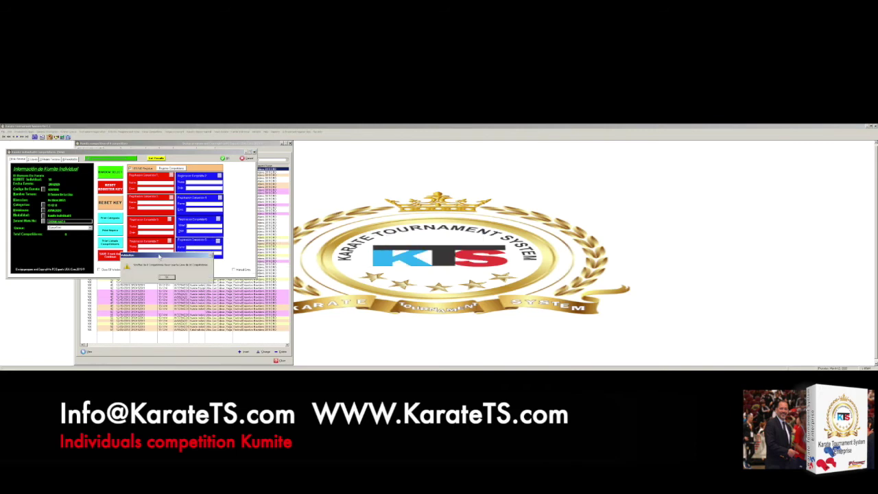
drag(152, 257, 148, 231)
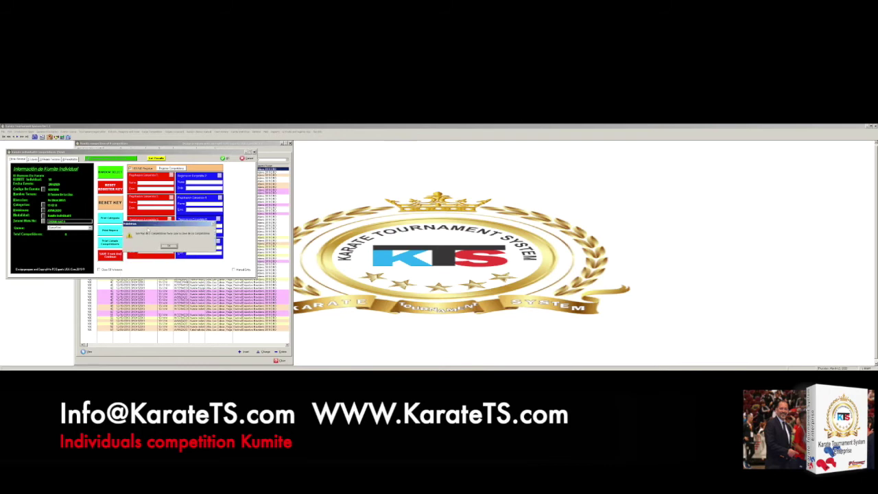
drag(149, 226, 153, 236)
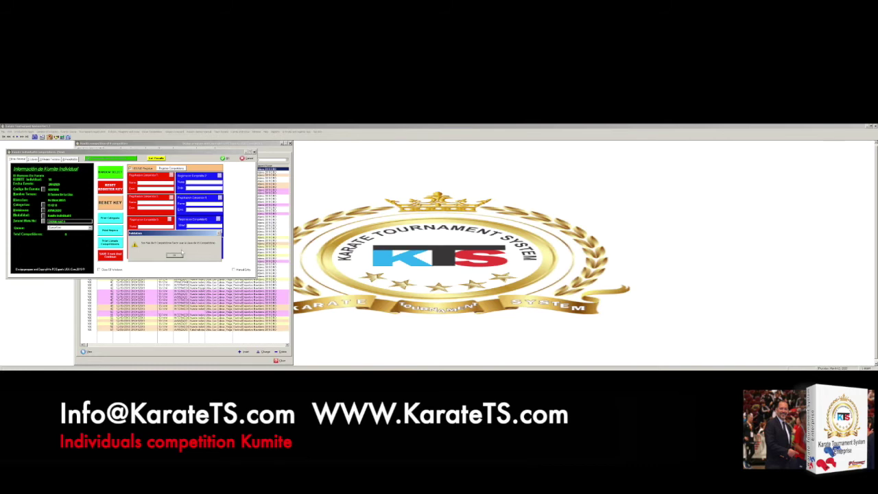
click(175, 255)
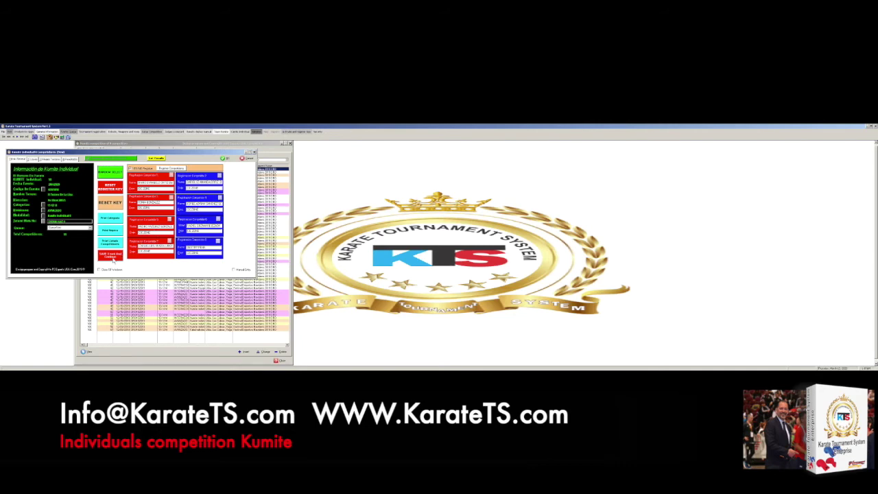
Save the Kumite event and preview its printable category bracket and repechage bracket, closing each preview
click(109, 256)
click(111, 227)
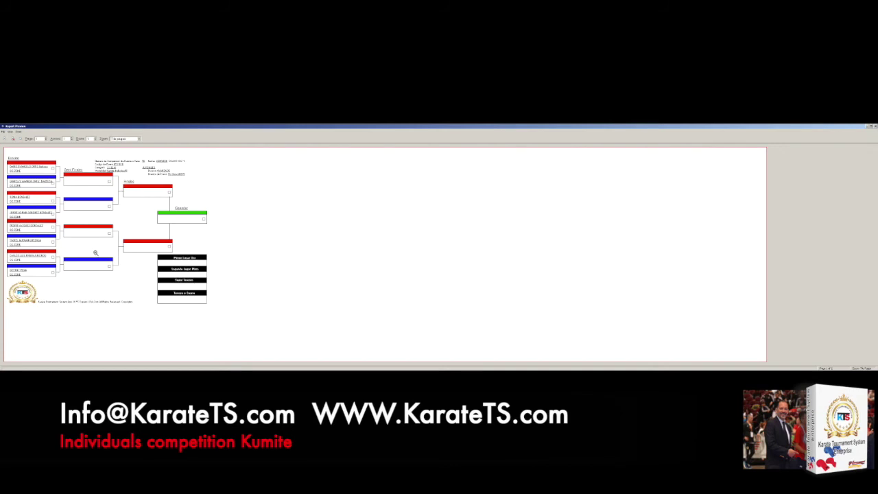
click(14, 140)
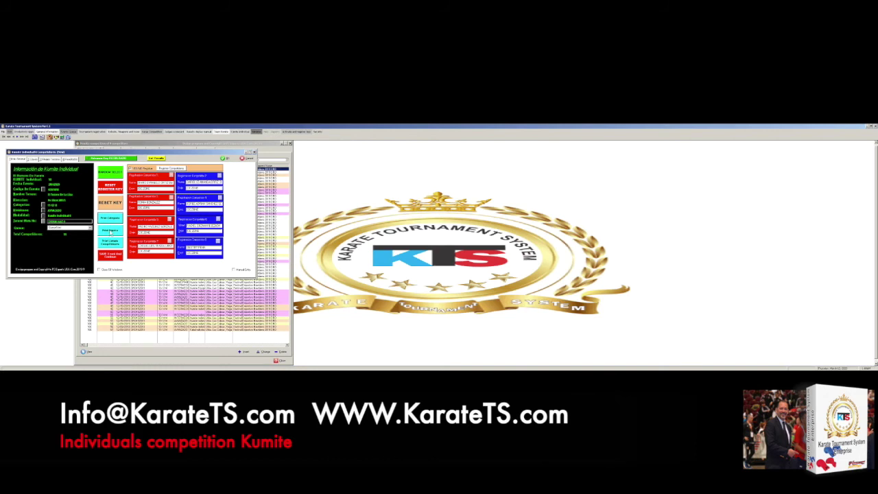
click(110, 231)
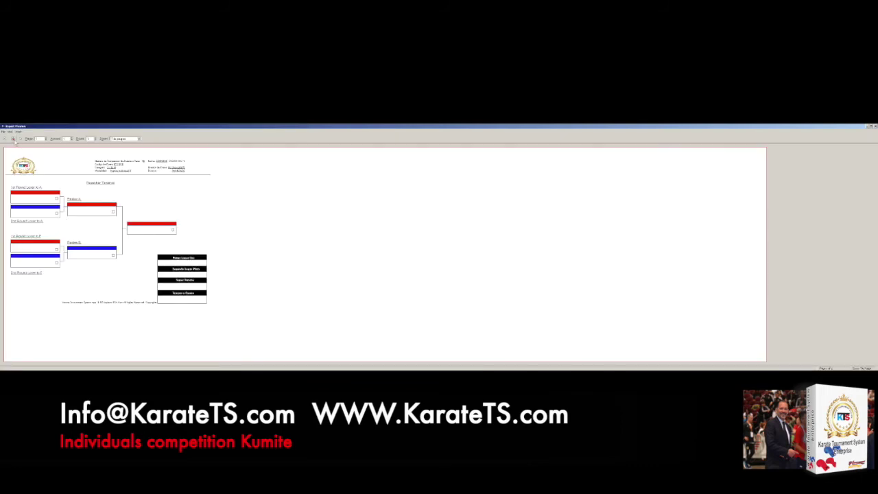
click(13, 139)
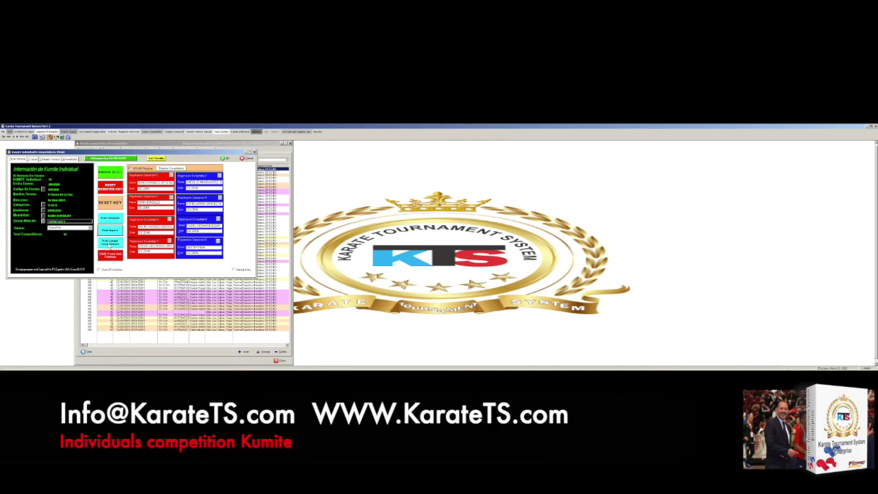
Preview the printable competitors sheet, close the preview, and show the match's 2, 4, 8 competitors bracket
click(109, 242)
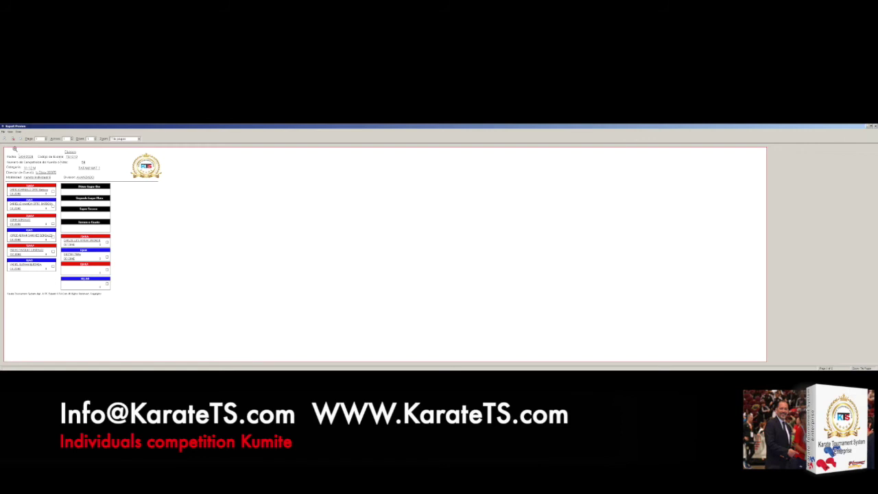
click(13, 139)
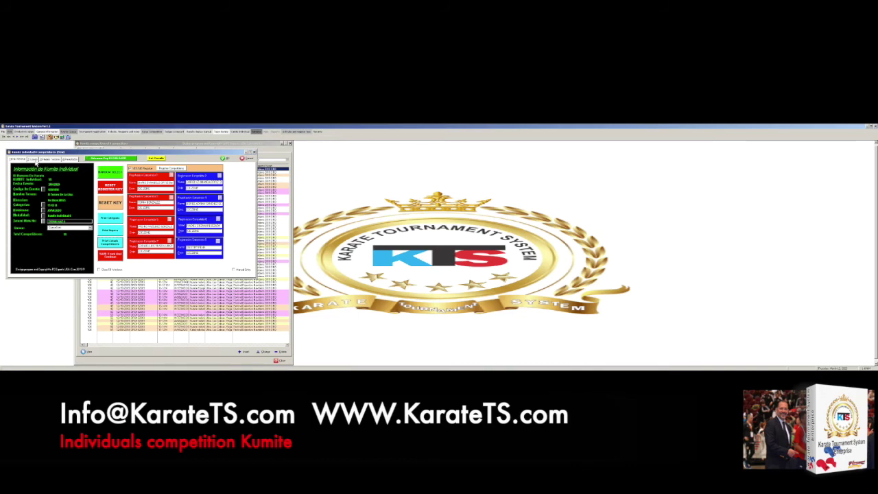
click(36, 160)
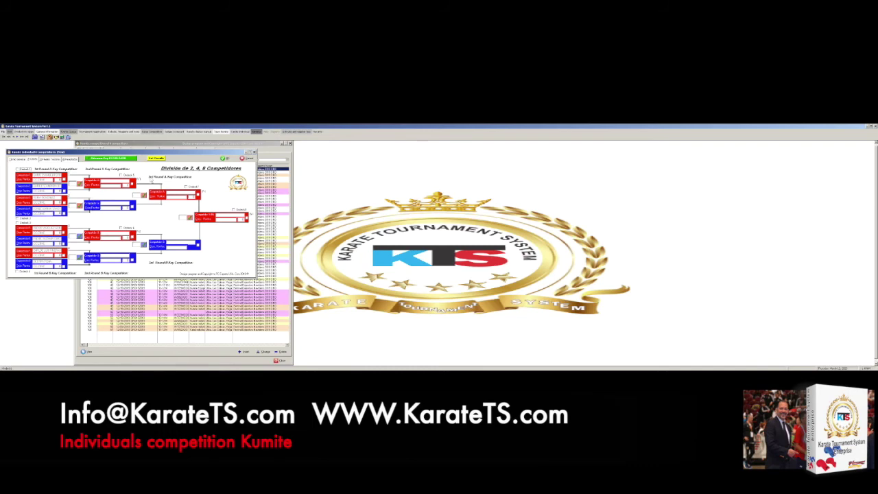
Open the external results display, shrink the main window to the first screen, and position the external display window over its lower part
click(198, 131)
mouse_move(175, 132)
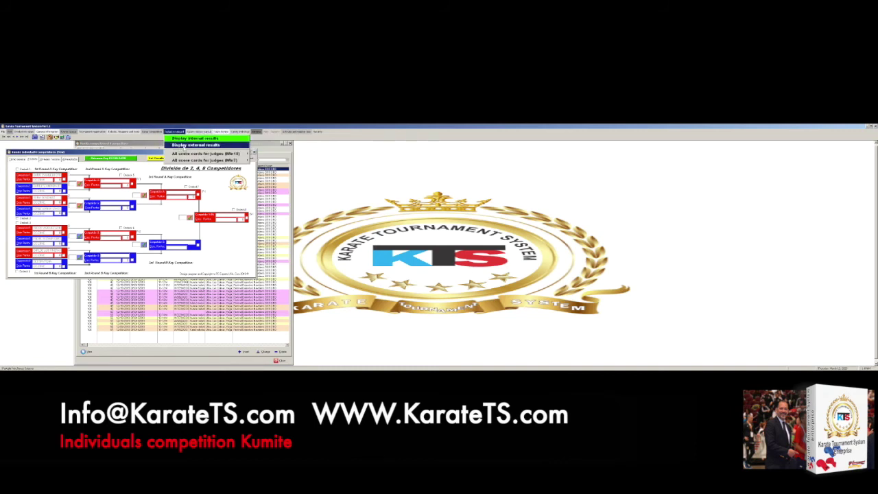
click(184, 146)
drag(389, 239, 425, 158)
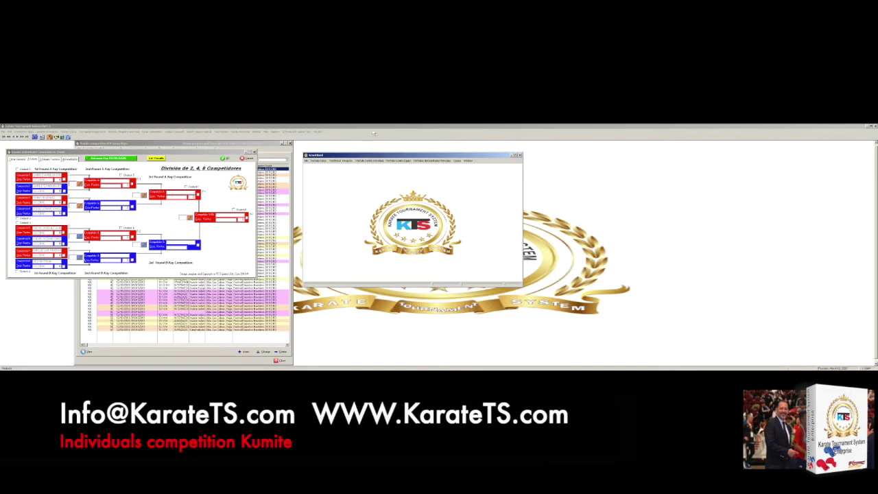
click(375, 129)
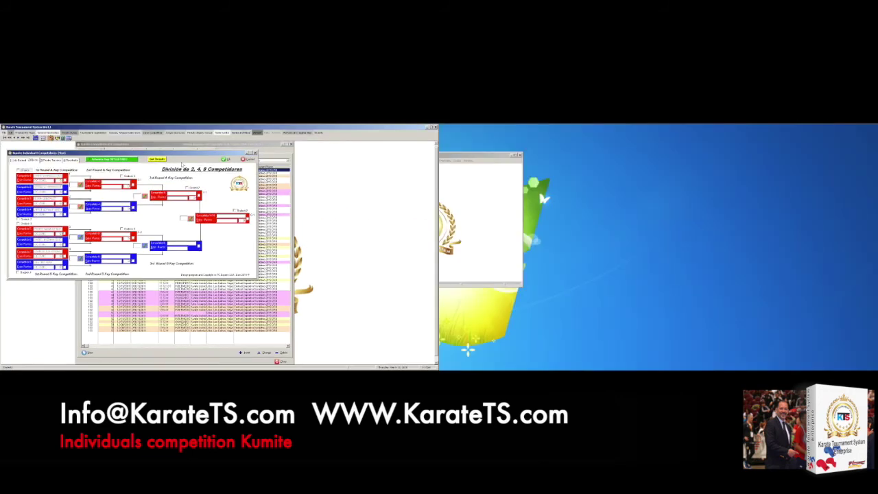
drag(593, 149, 597, 141)
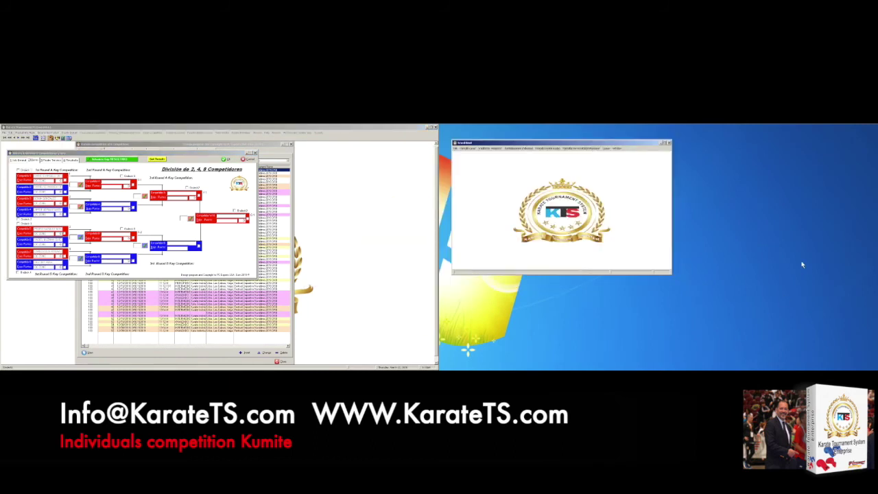
drag(577, 144, 335, 236)
click(363, 241)
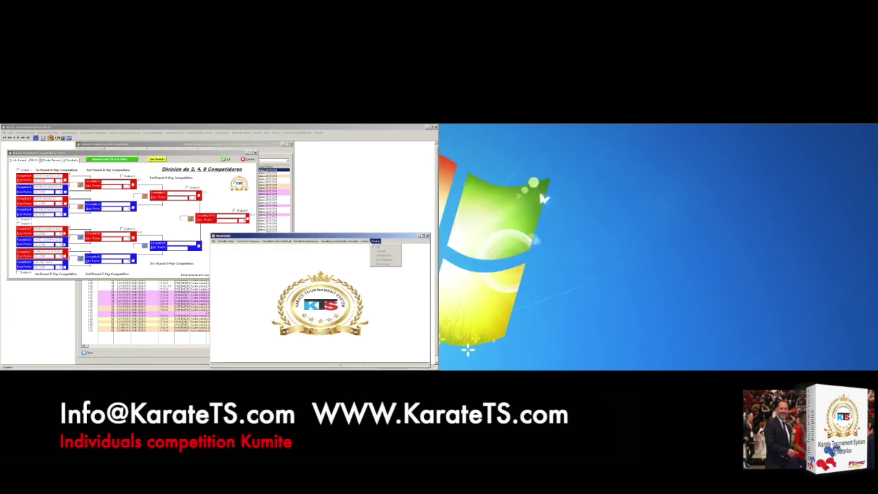
drag(276, 235, 297, 234)
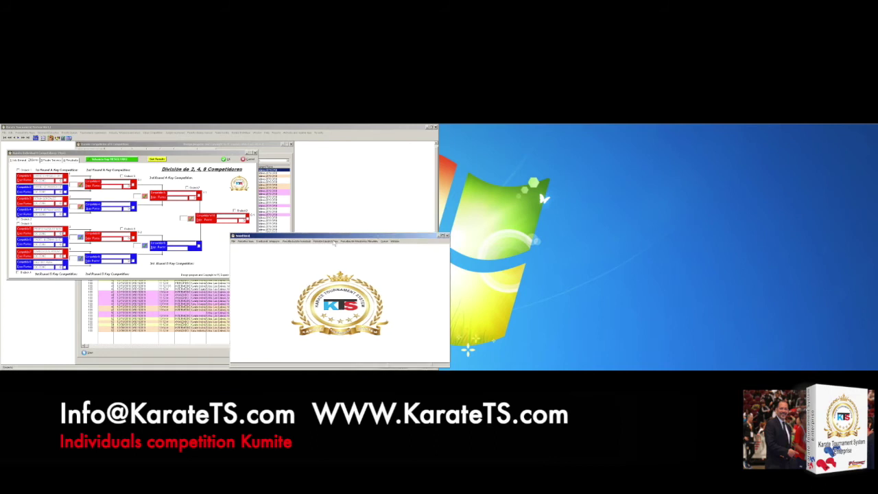
Open the list of 8-competitor individual Kumite events in the external display and move its window slightly higher
click(245, 241)
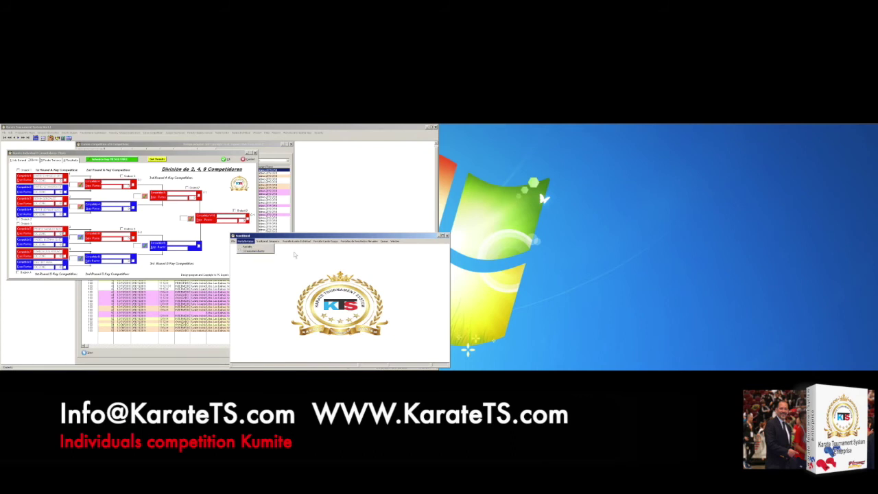
click(253, 251)
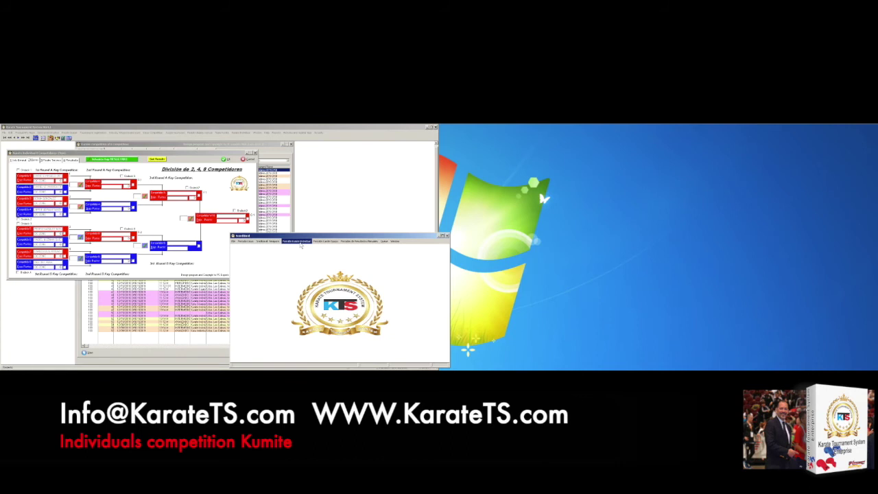
click(300, 244)
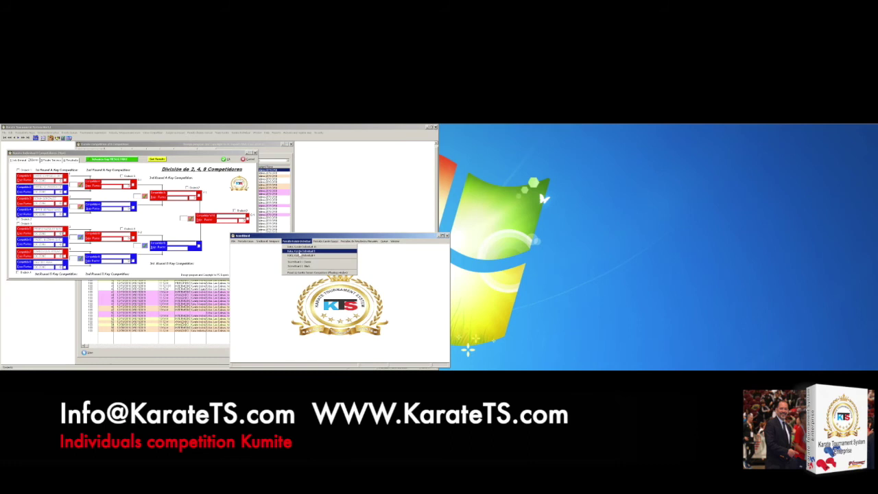
click(301, 254)
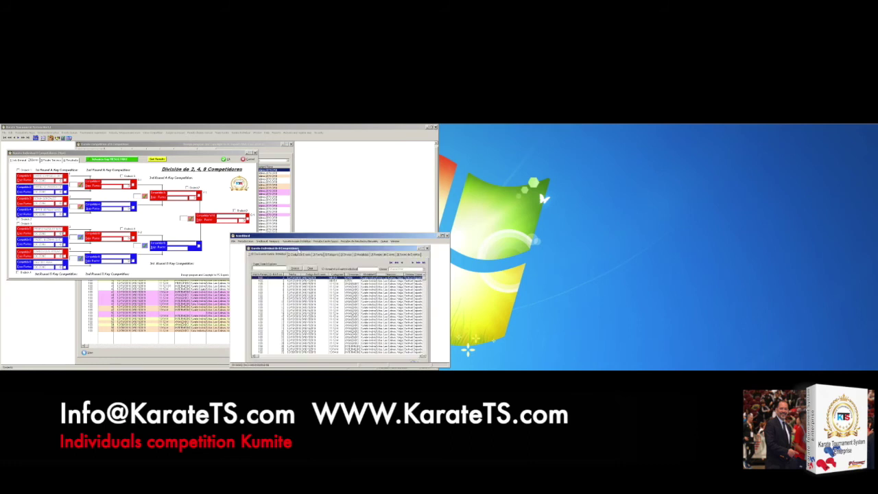
drag(308, 236, 313, 223)
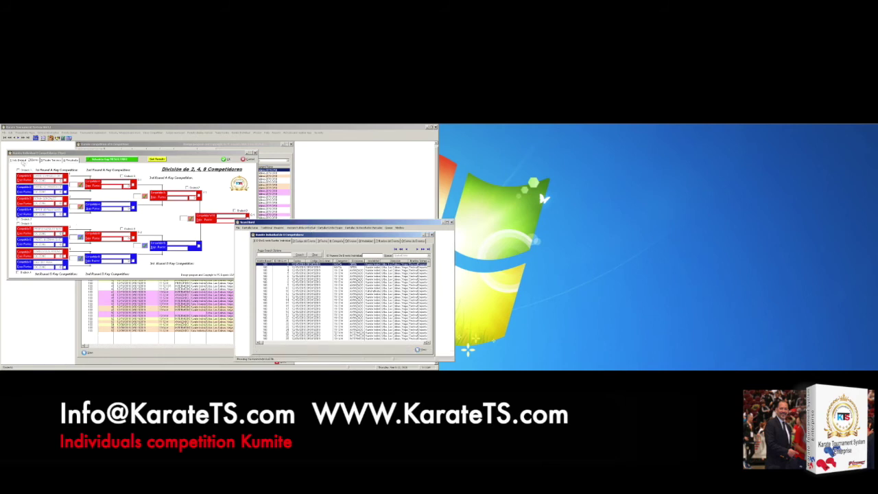
Review the match's general information, open the last event in the external list, and move its bracket window to the second screen
click(22, 163)
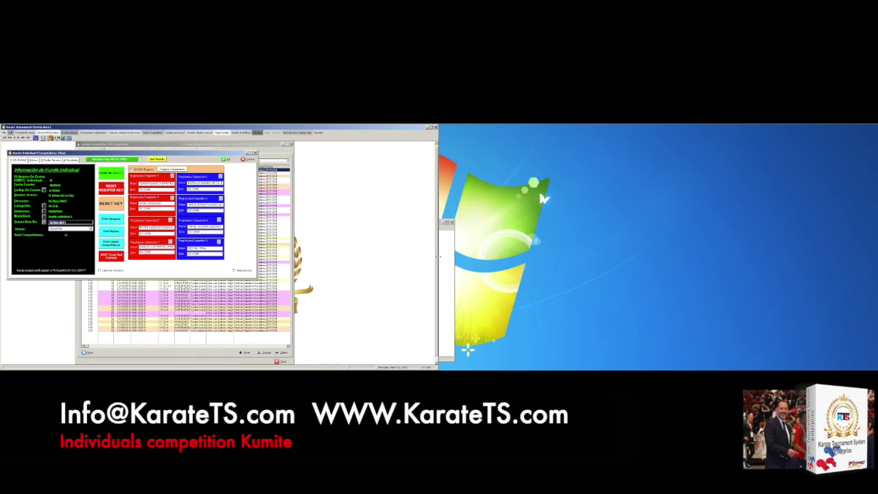
click(442, 257)
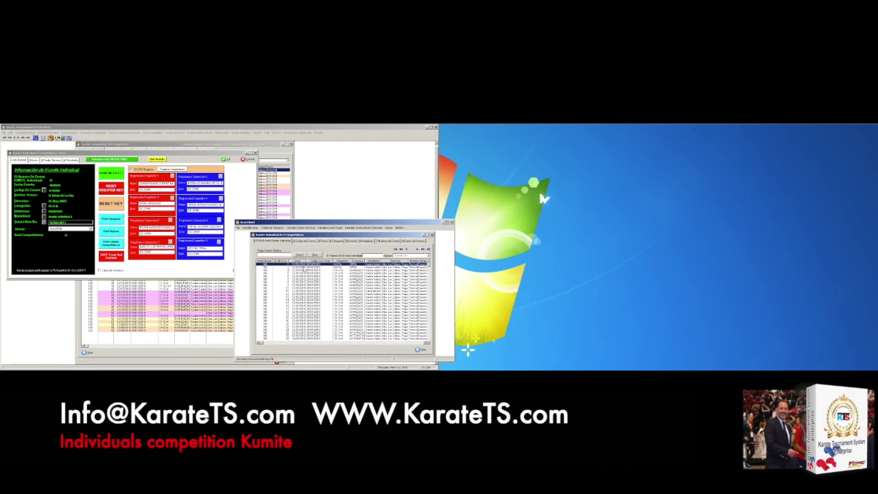
scroll(292, 303, down, 2)
scroll(292, 304, down, 6)
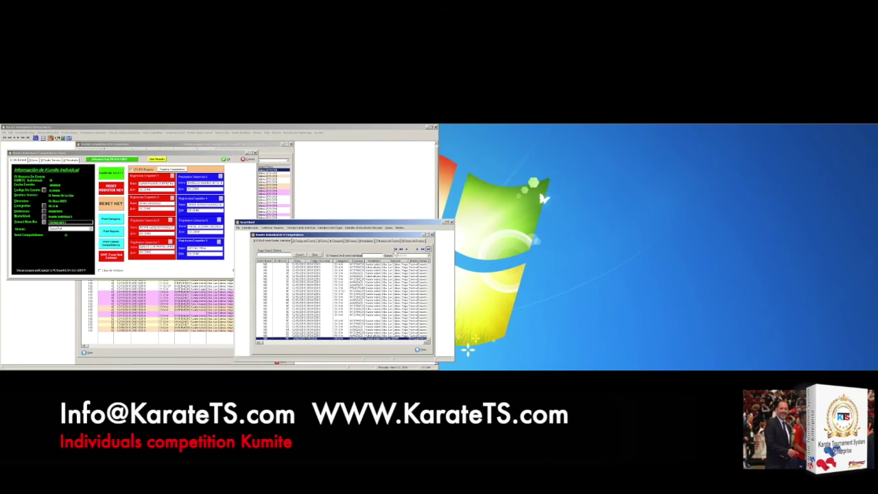
click(397, 250)
click(428, 250)
double_click(287, 340)
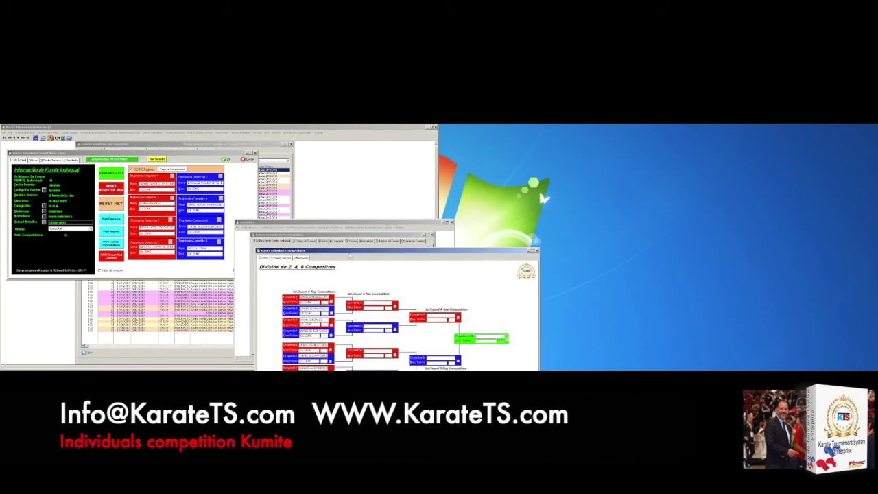
drag(352, 252, 606, 162)
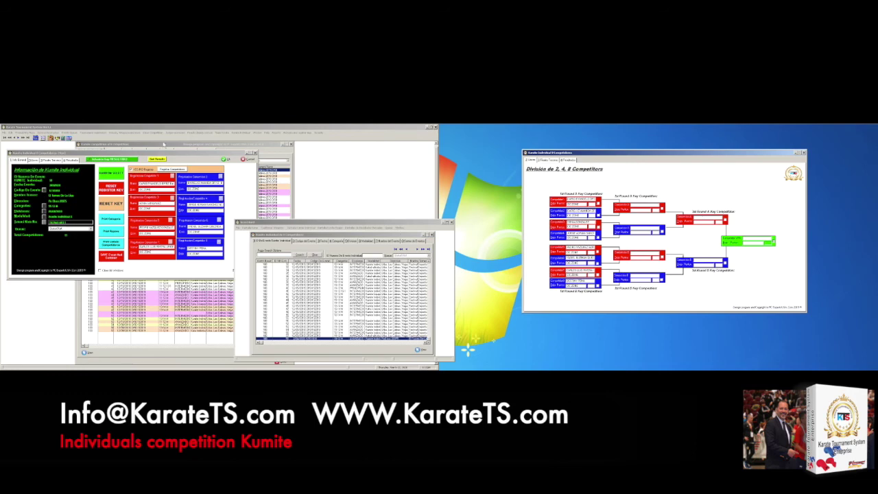
Advance the winners of all four first-round matches to the second round in the match's bracket
click(149, 151)
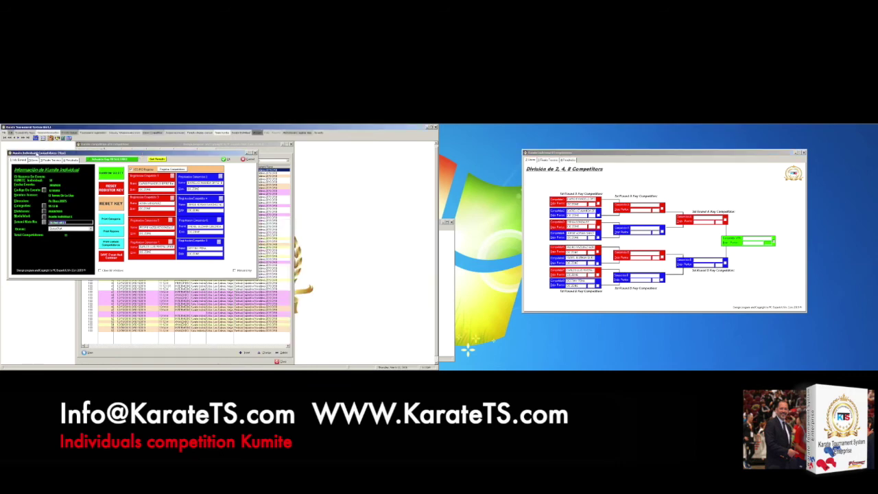
click(32, 161)
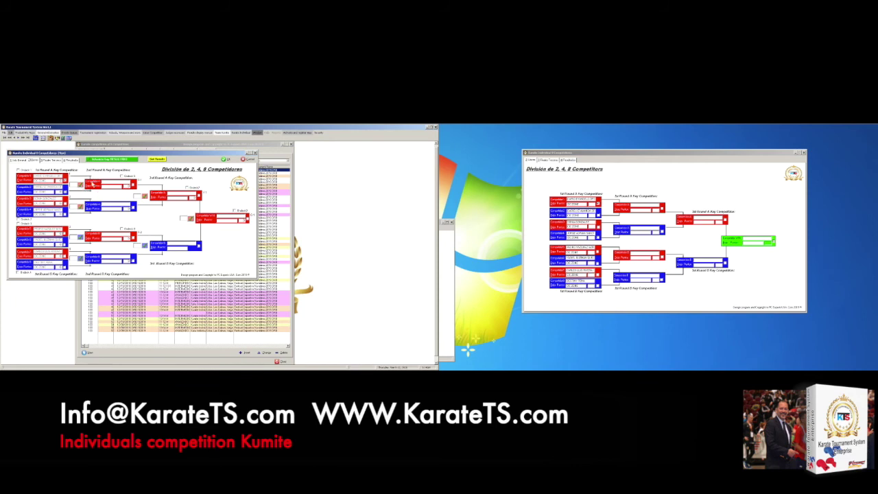
click(114, 161)
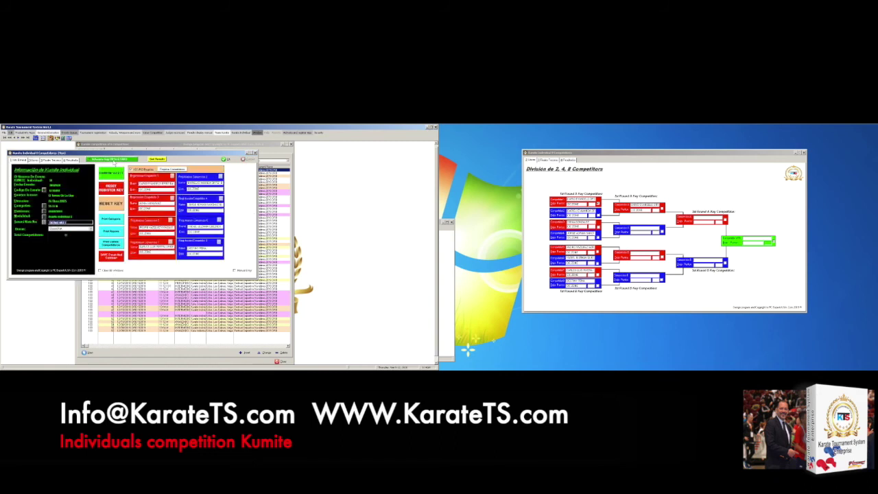
click(39, 162)
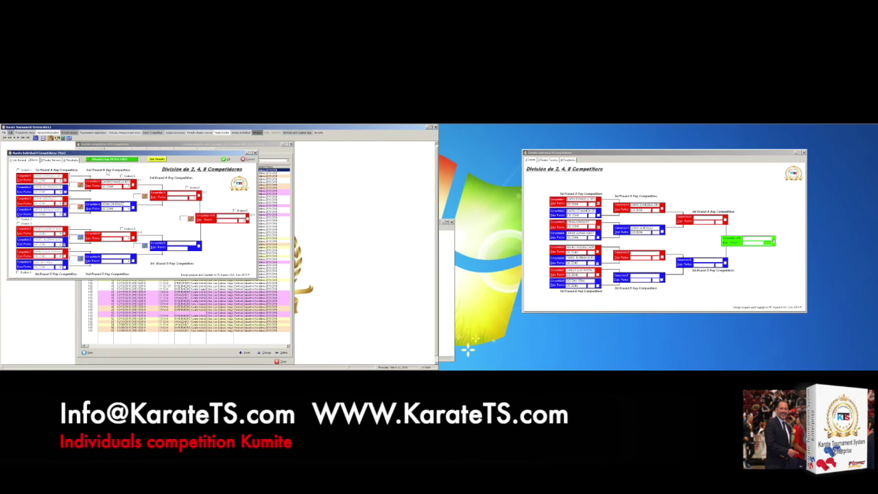
click(110, 161)
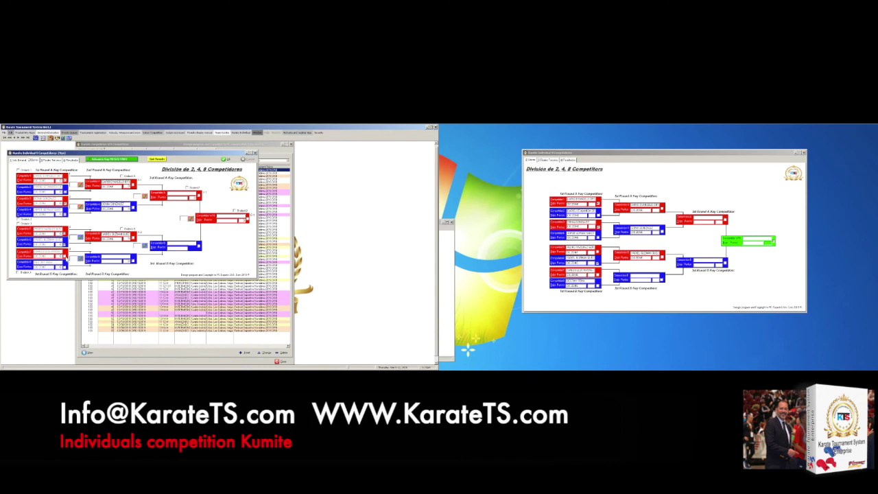
click(98, 160)
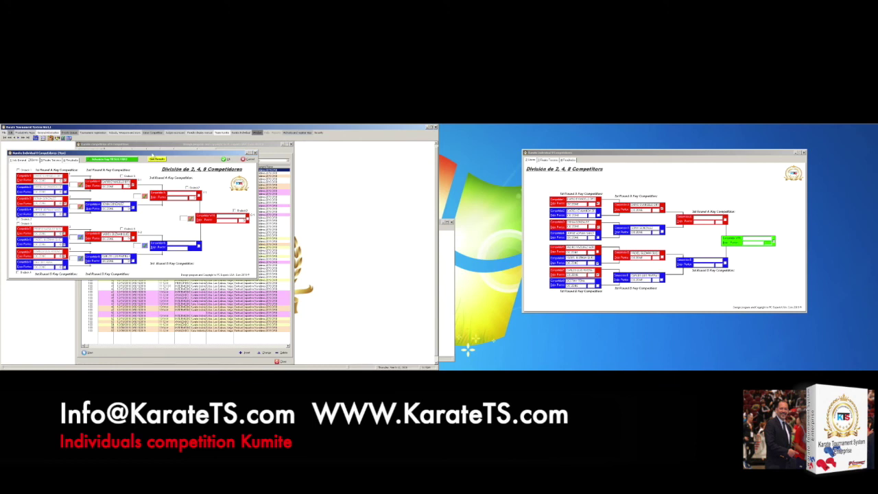
Advance both second-round winners to the third round and the final's winner to the champion slot
click(125, 160)
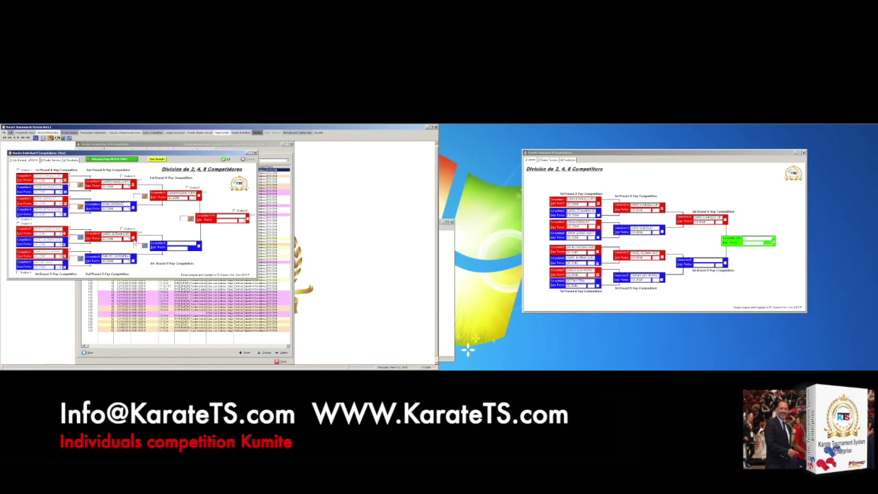
click(122, 160)
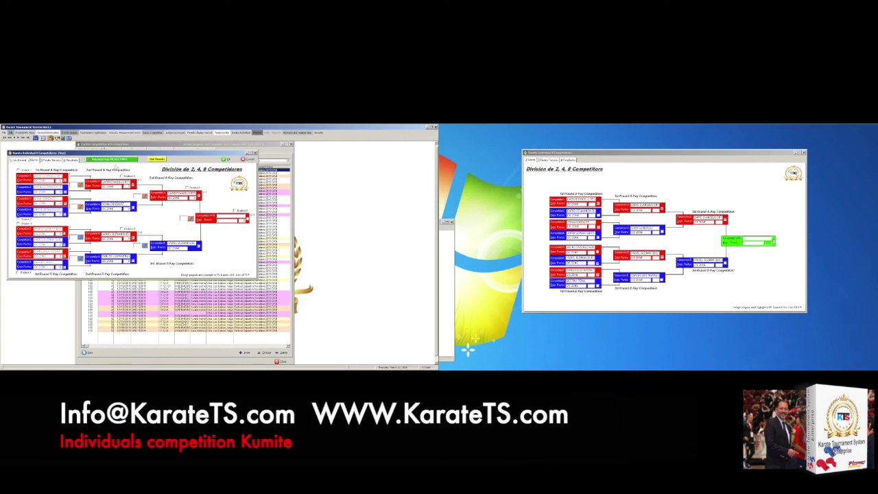
click(113, 160)
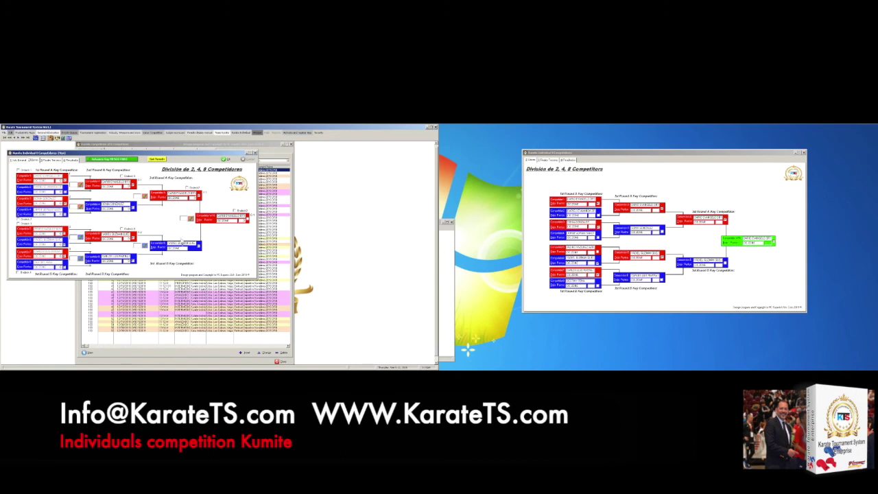
Advance the winners through the super third and third place bracket, including its final match
click(54, 161)
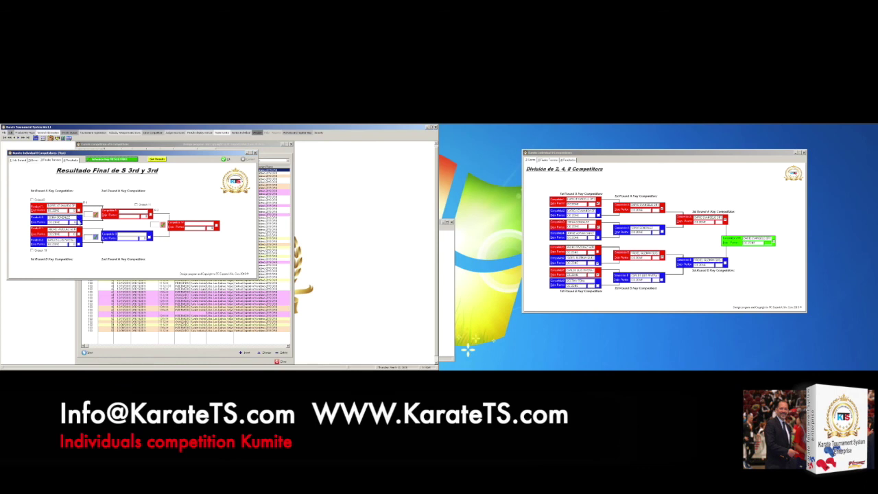
click(105, 160)
click(118, 160)
click(150, 214)
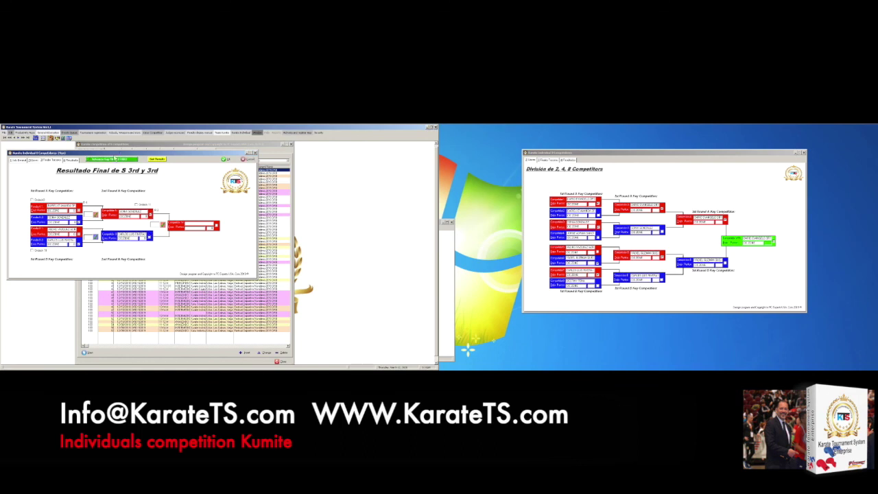
click(109, 159)
Show the final placings in the match window, and view the third-place bracket and placings on the external display
click(71, 160)
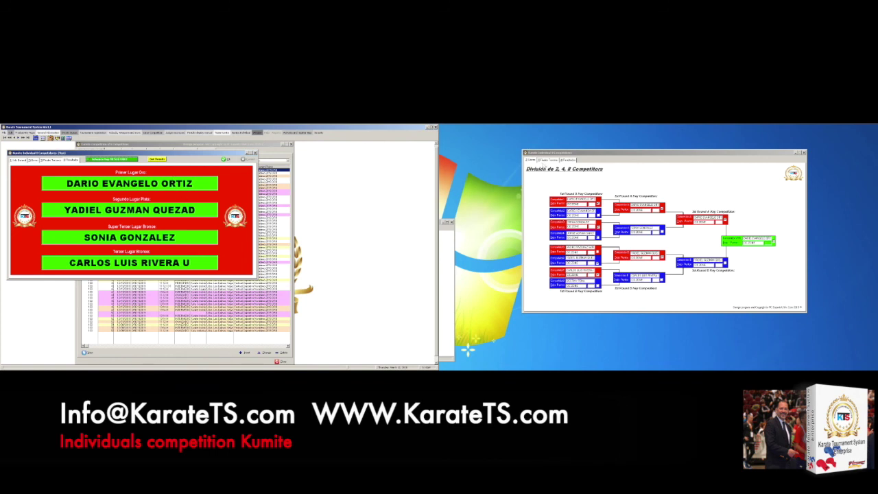
click(546, 161)
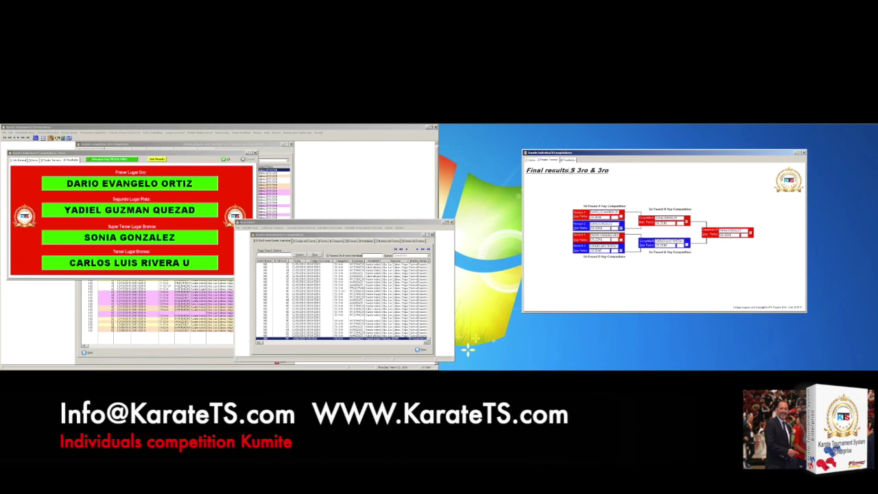
click(569, 160)
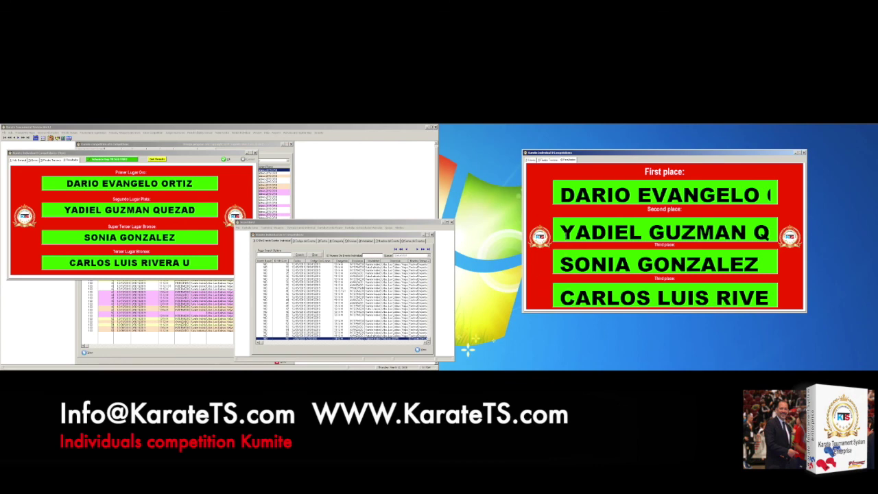
click(541, 161)
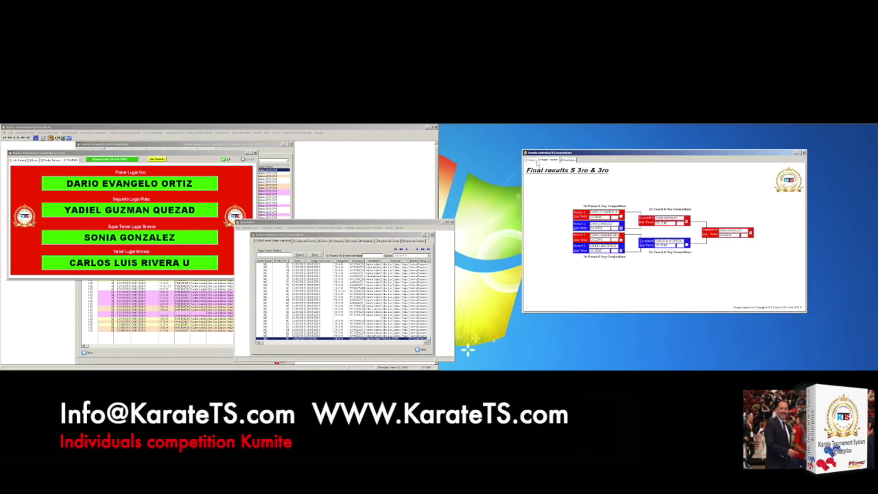
click(569, 160)
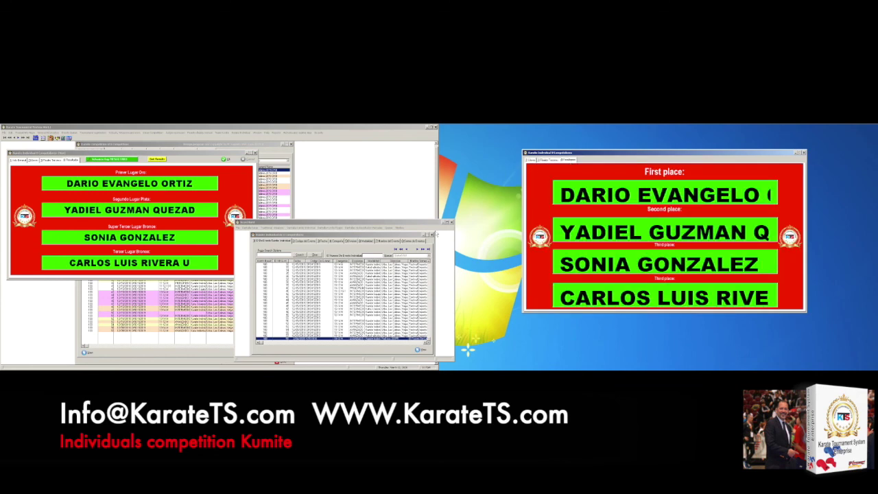
Return the external display and the match window from the final placings to the main elimination bracket
click(536, 160)
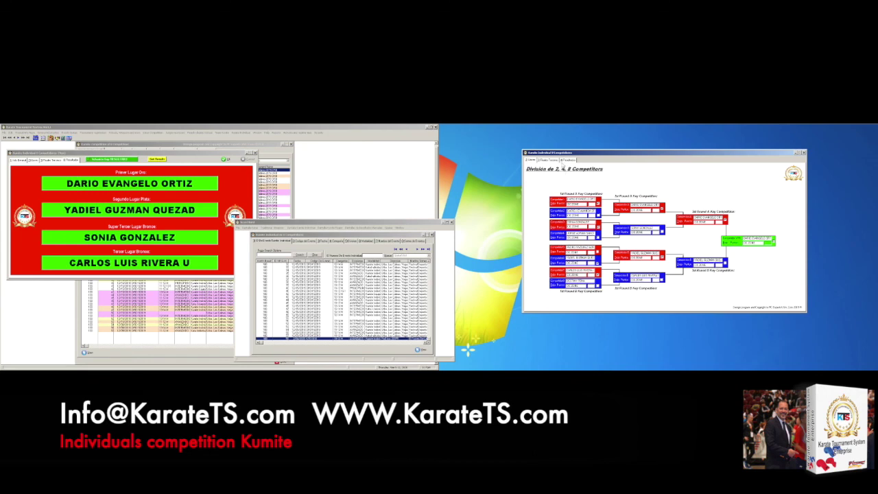
click(55, 161)
click(34, 160)
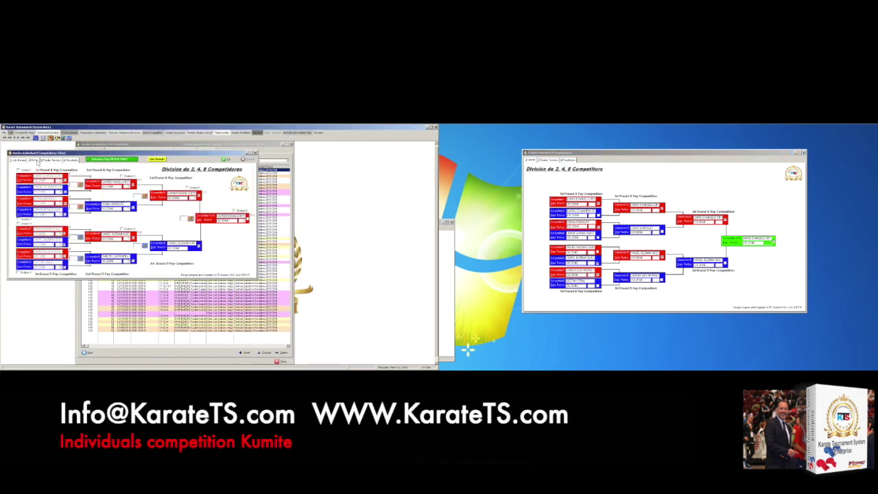
Preview the printable third-place bracket report and the main category bracket report from the match's general information, closing each preview
click(23, 162)
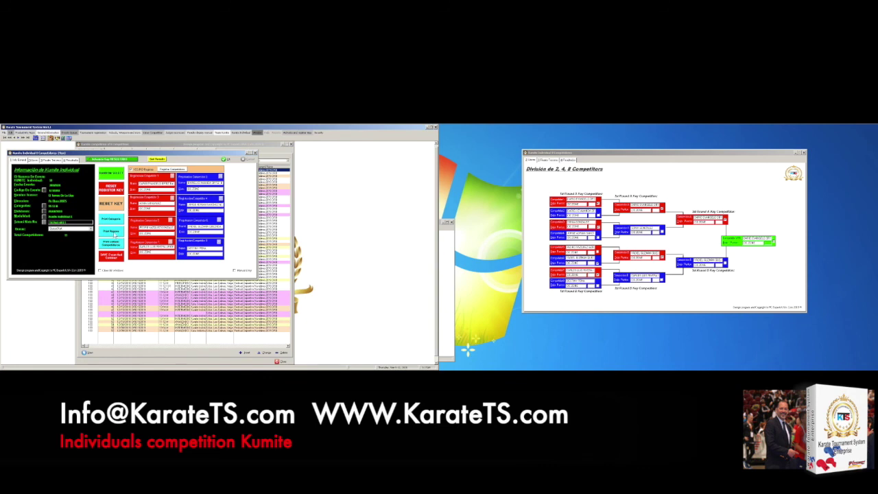
click(112, 231)
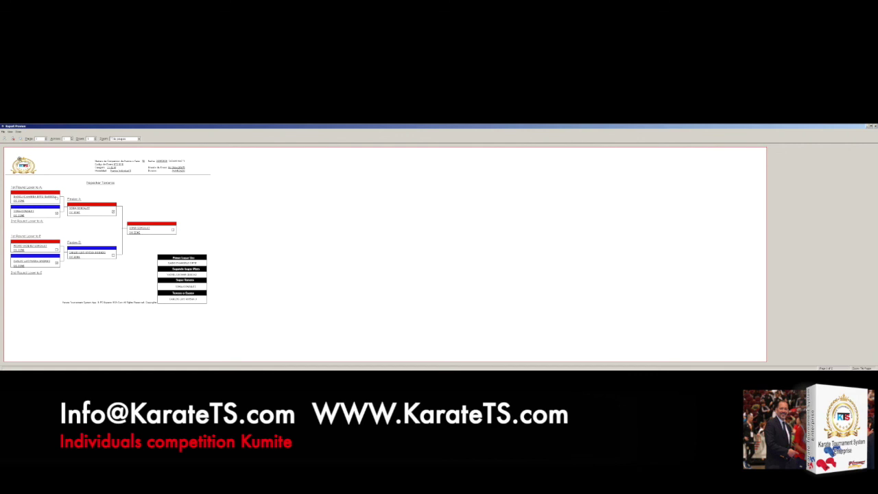
click(13, 139)
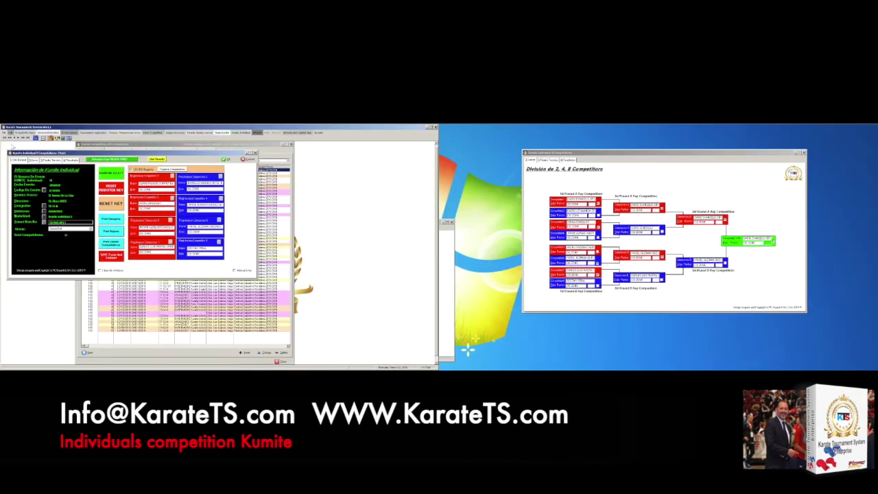
click(110, 220)
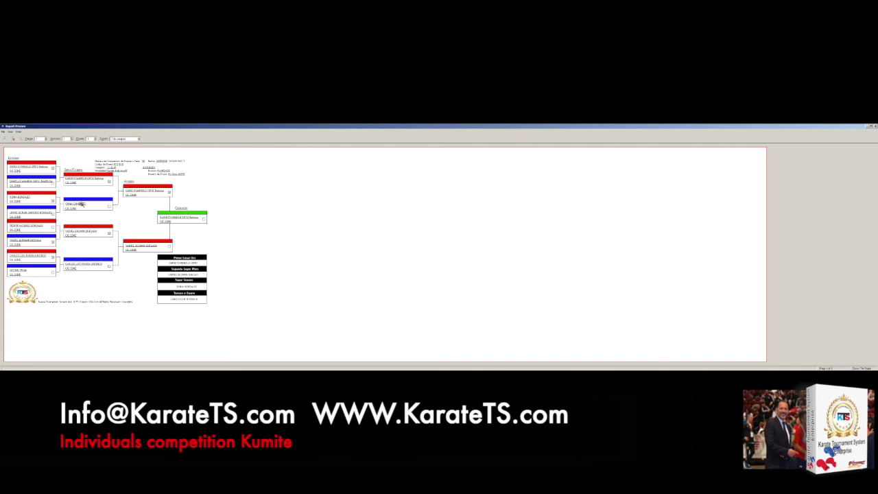
click(13, 139)
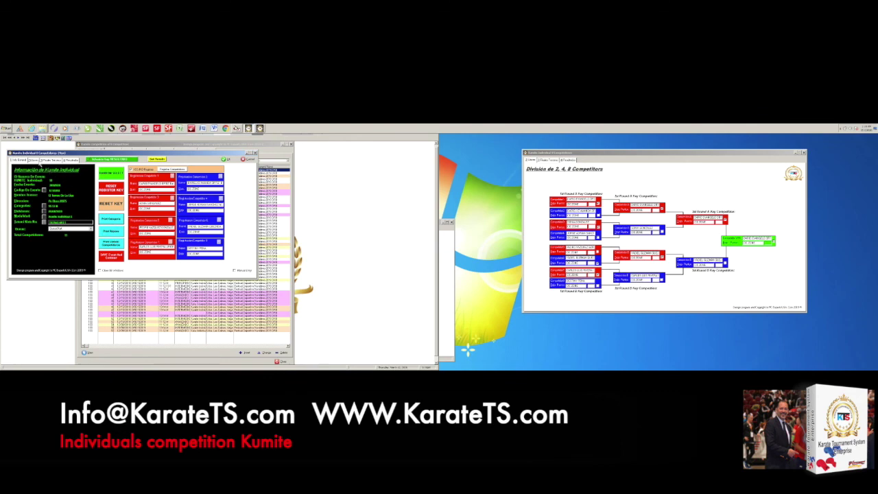
Reopen the main bracket in the match window and review the external display's third-place and placings views, ending on its main bracket
click(39, 160)
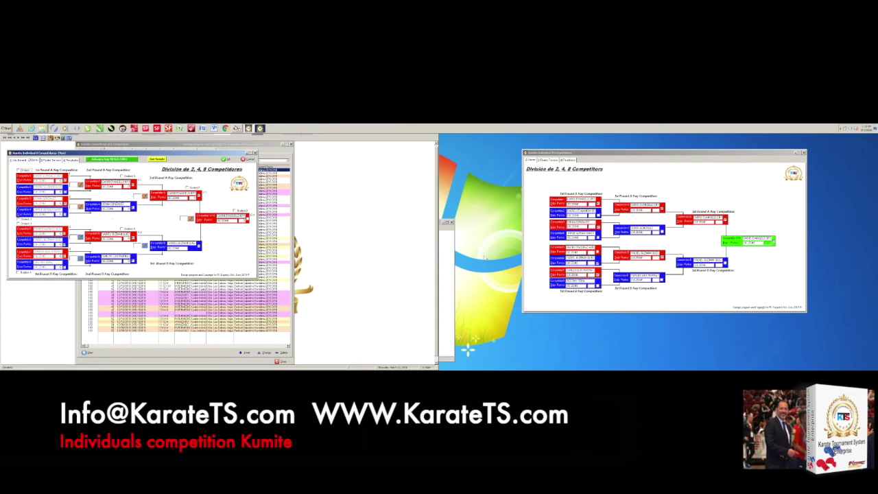
click(552, 160)
click(566, 161)
click(544, 161)
click(534, 161)
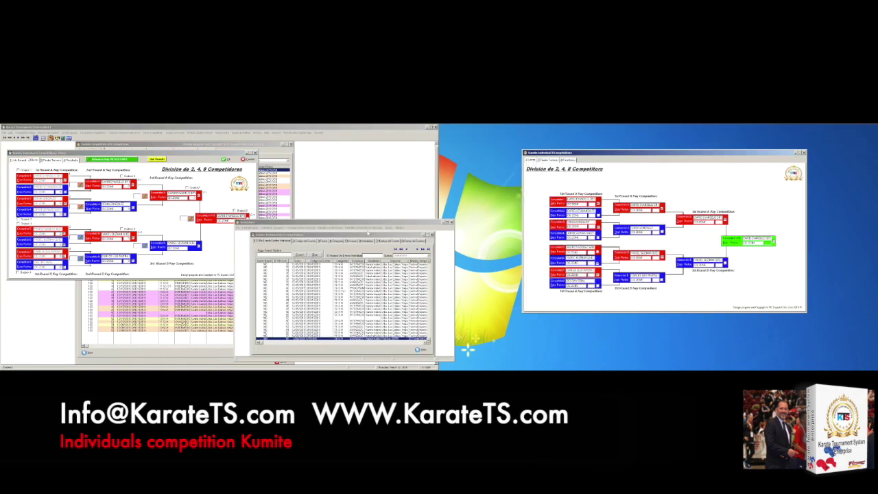